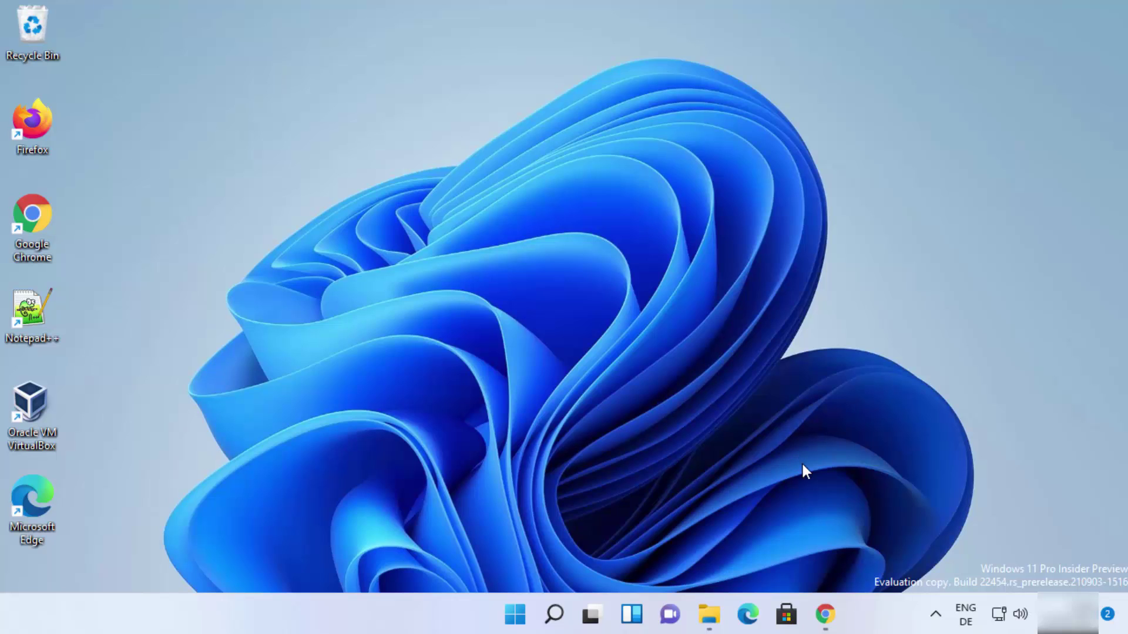
- Return to the Google results for winrar in Chrome and open the official WinRAR website
{"action": "left_click", "coordinate": [826, 614]}
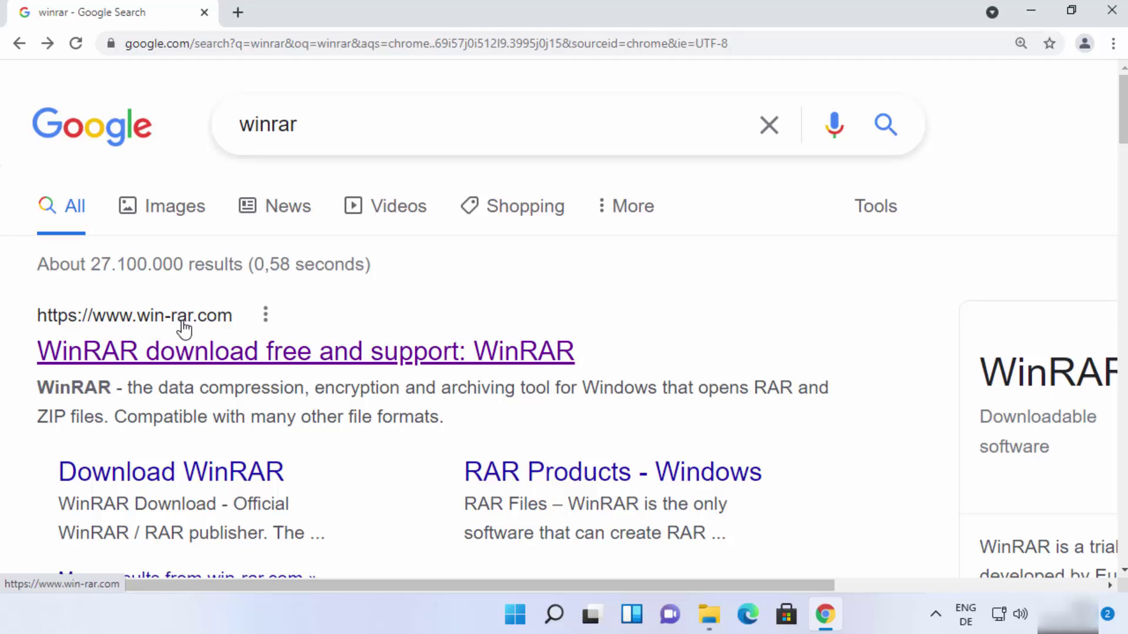
{"action": "left_click", "coordinate": [251, 354]}
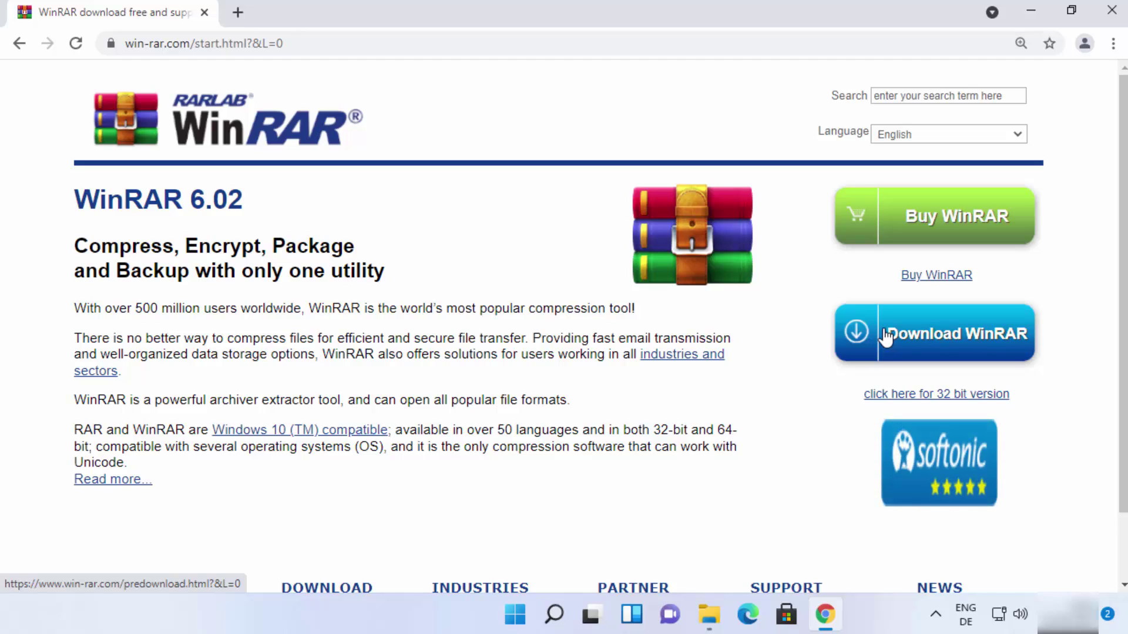
- Download the WinRAR 6.02 installer winrar-x64-602.exe from the predownload page
{"action": "left_click", "coordinate": [945, 346]}
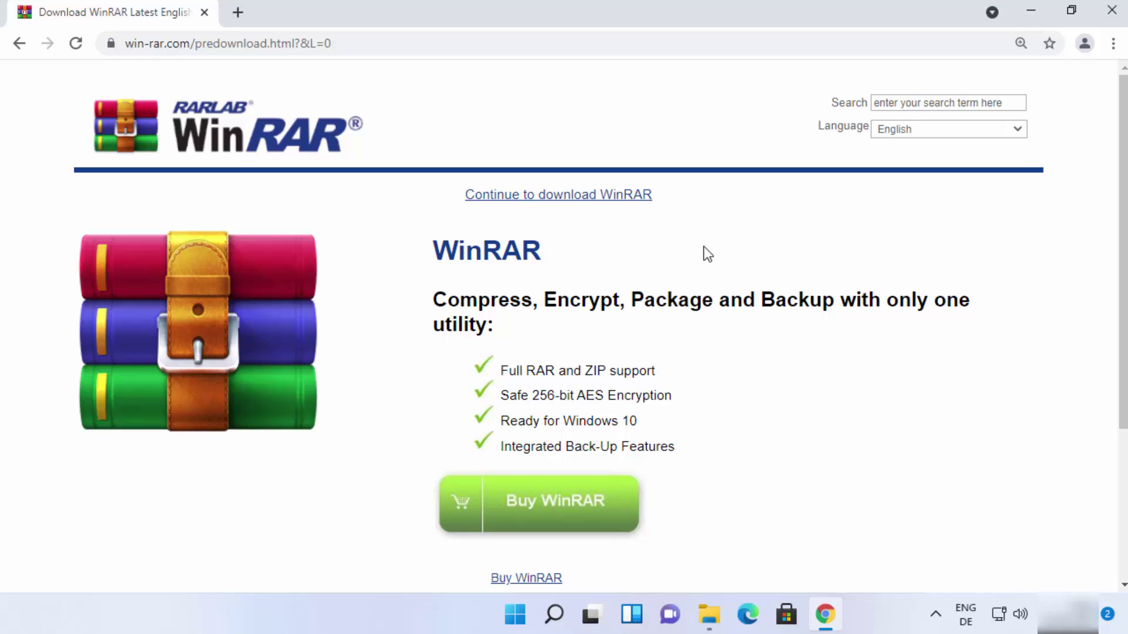
{"action": "scroll", "coordinate": [768, 237], "scroll_direction": "down", "scroll_amount": 3}
{"action": "scroll", "coordinate": [766, 237], "scroll_direction": "down", "scroll_amount": 3}
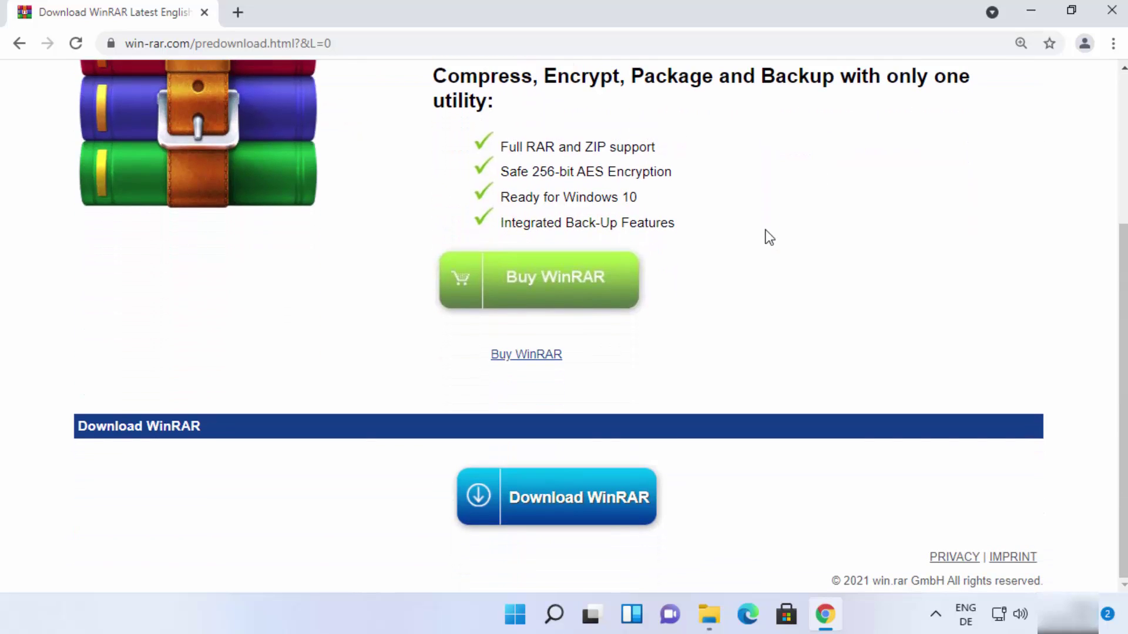
{"action": "left_click", "coordinate": [565, 503]}
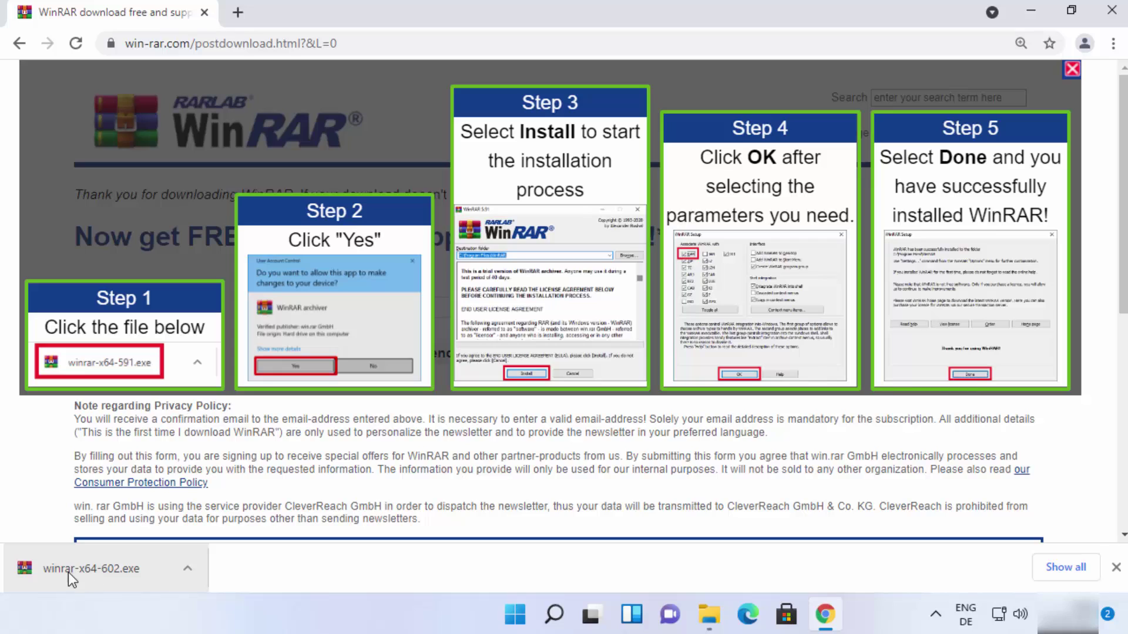
- Run winrar-x64-602.exe, minimize Chrome, and approve the User Account Control prompt
{"action": "left_click", "coordinate": [125, 569]}
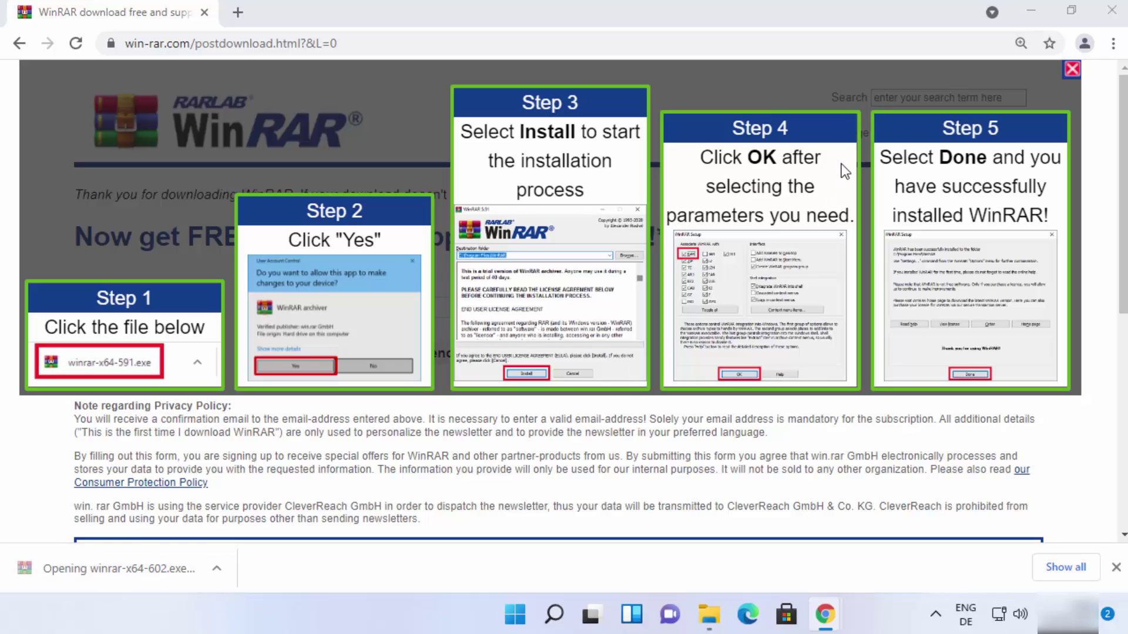
{"action": "left_click", "coordinate": [1030, 12]}
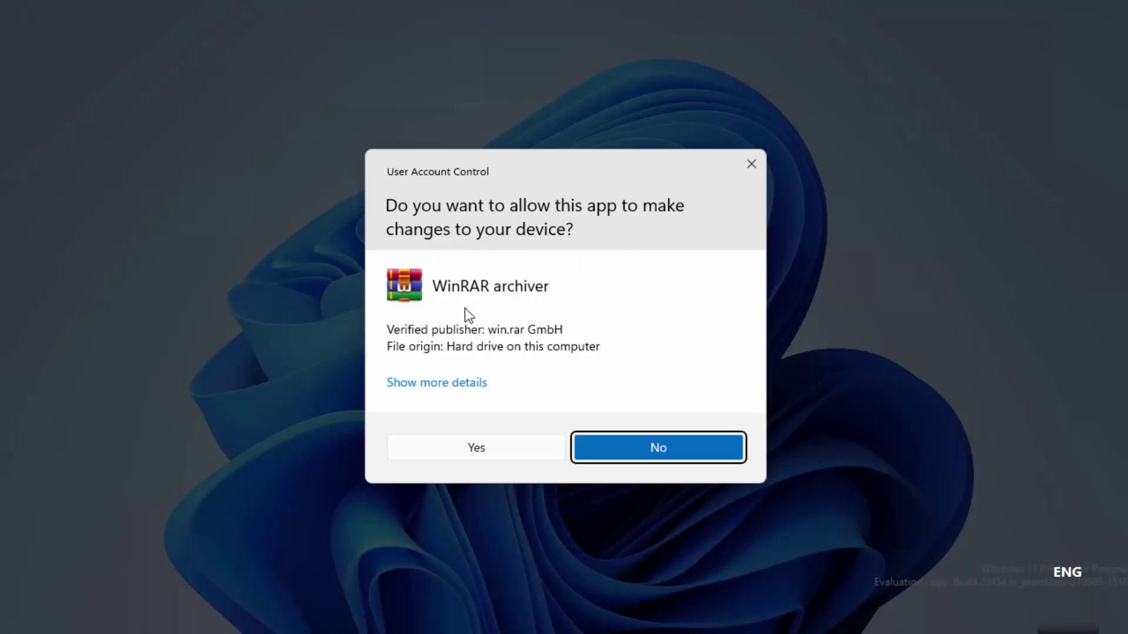
{"action": "left_click", "coordinate": [467, 449]}
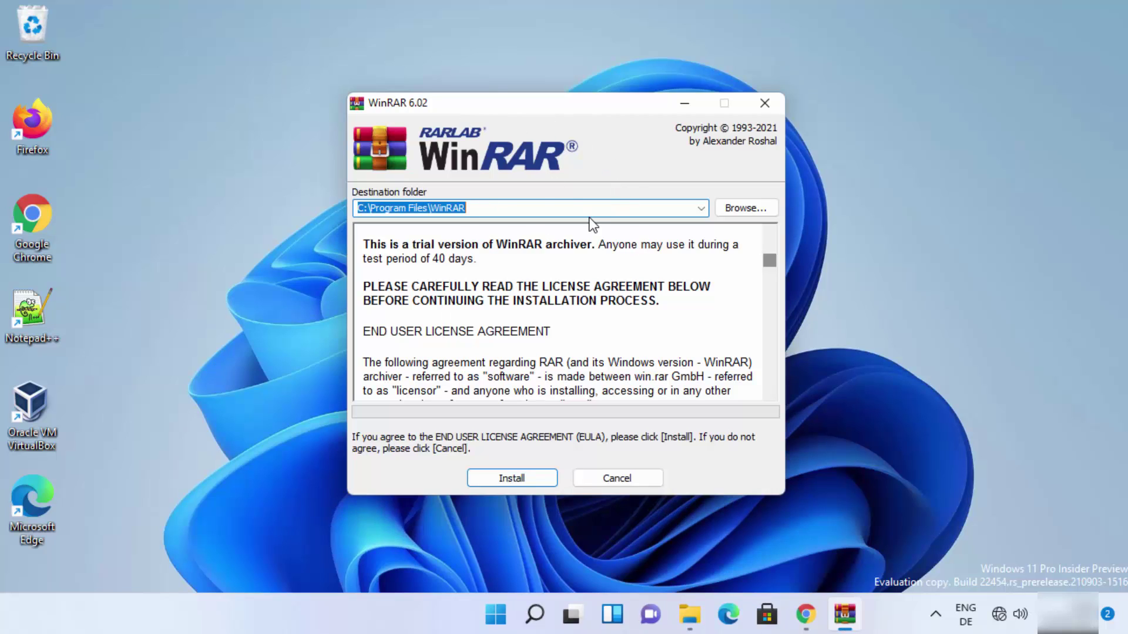
- Install WinRAR to the default destination folder C:\Program Files\WinRAR
{"action": "left_click", "coordinate": [434, 209]}
{"action": "double_click", "coordinate": [434, 208]}
{"action": "left_click", "coordinate": [494, 210]}
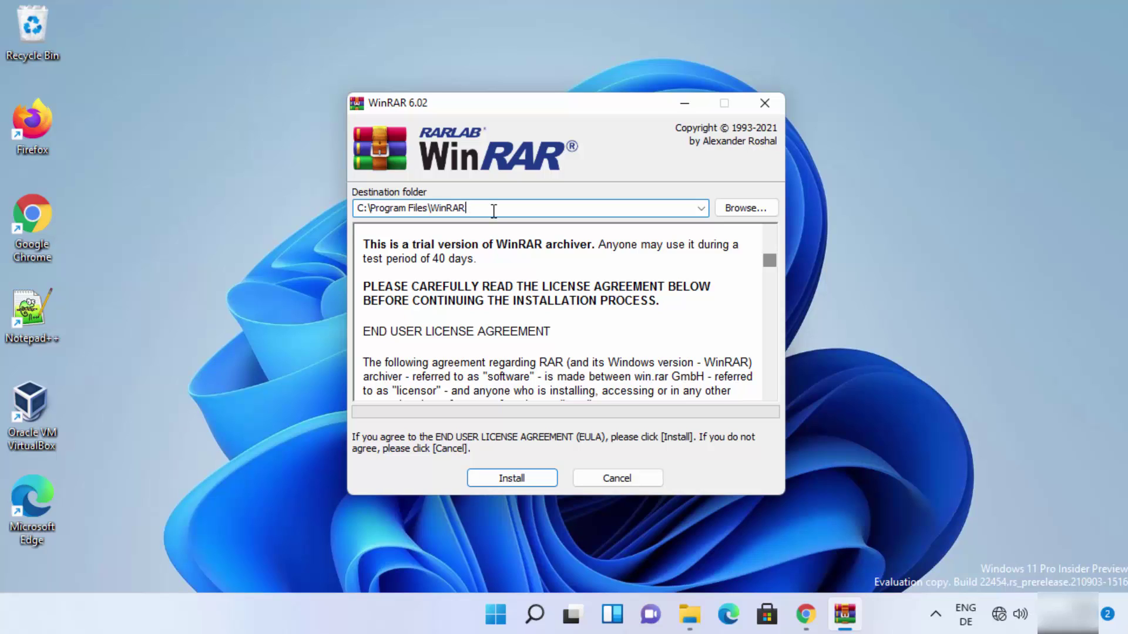
{"action": "left_click_drag", "start_coordinate": [481, 210], "coordinate": [355, 208]}
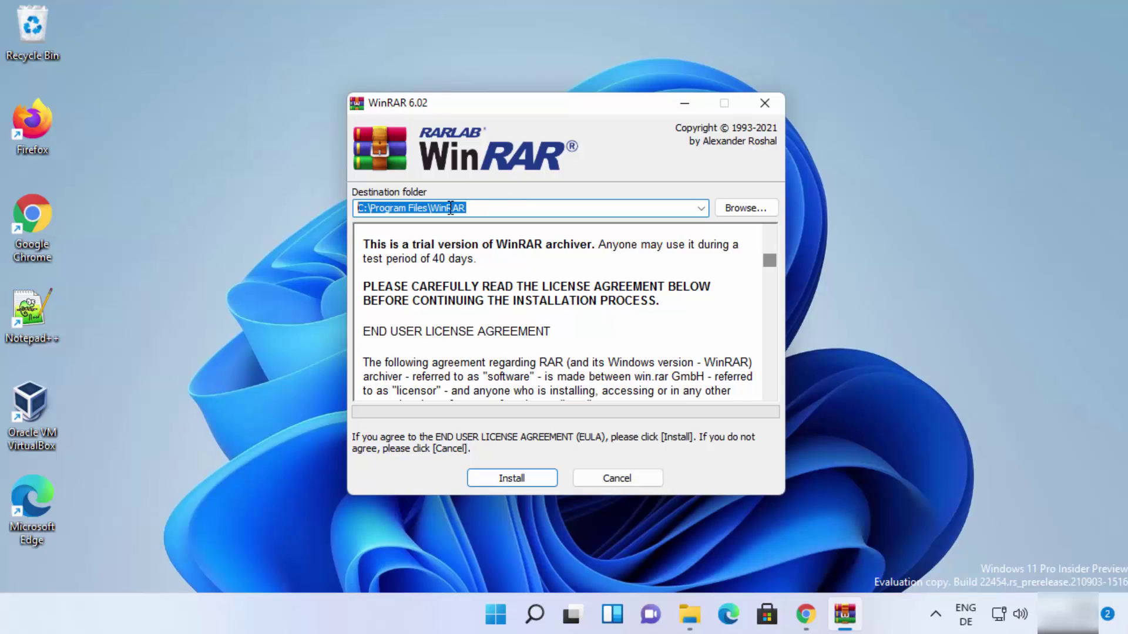
{"action": "left_click", "coordinate": [504, 479]}
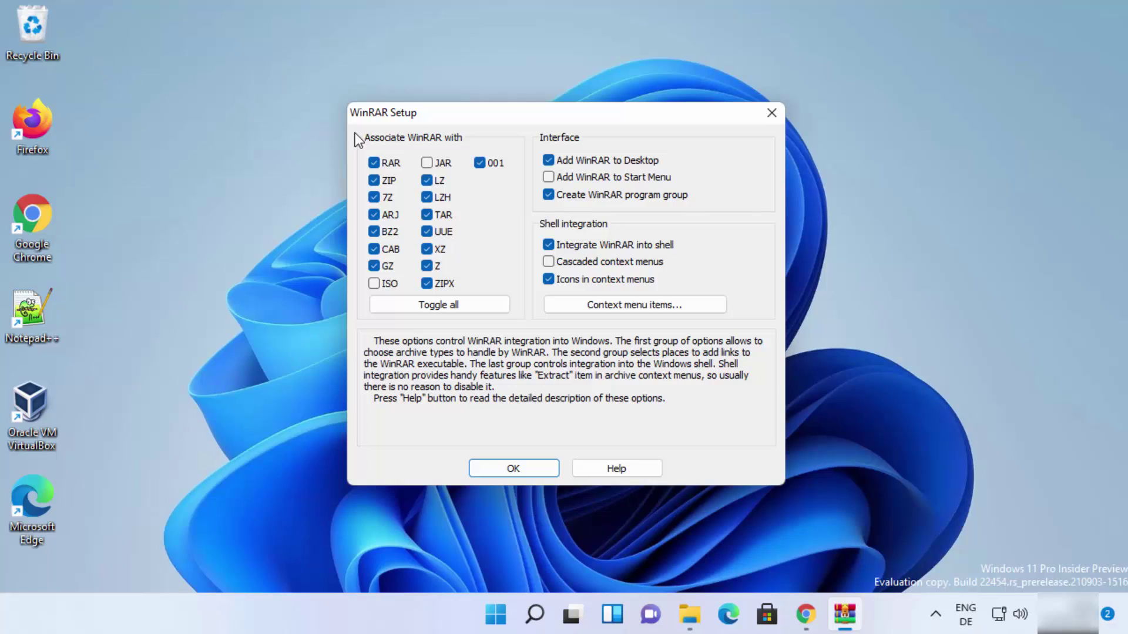
- Add WinRAR to the Start Menu, confirm the integration settings, and finish setup
{"action": "left_click", "coordinate": [565, 179]}
{"action": "left_click", "coordinate": [532, 467]}
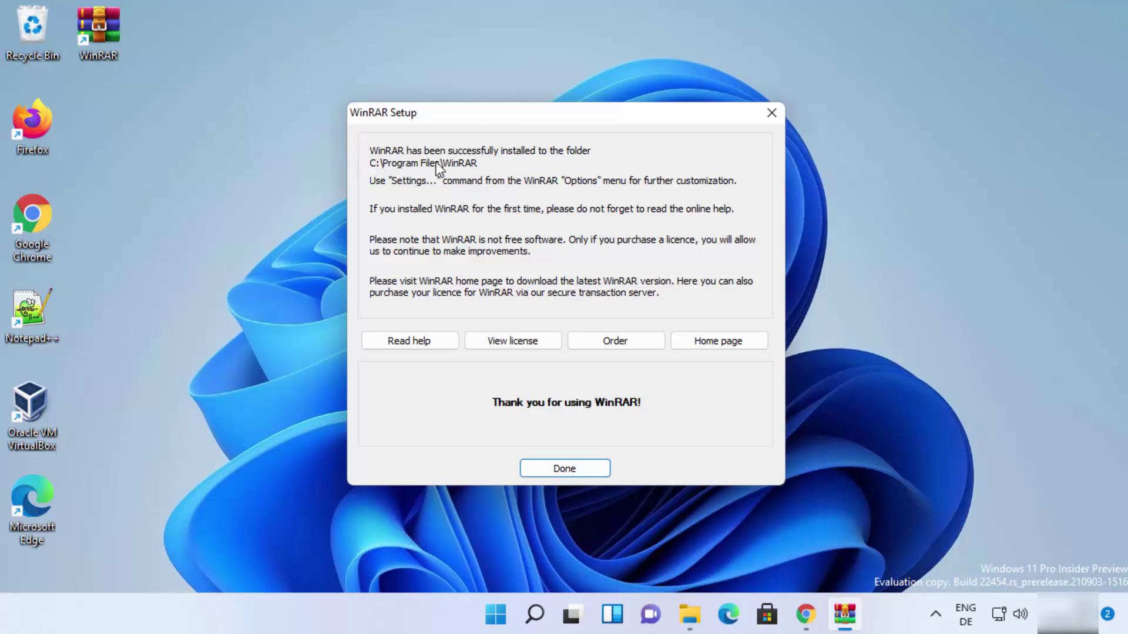
{"action": "left_click", "coordinate": [562, 466]}
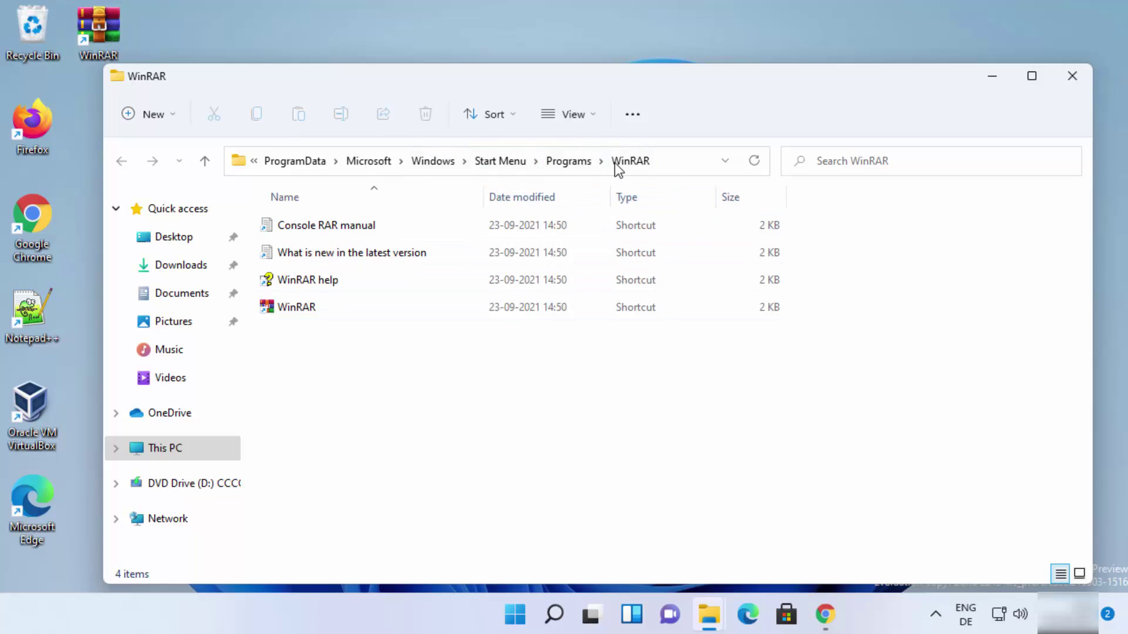
- Show the WinRAR Start Menu folder's full path, then close that Explorer window
{"action": "left_click", "coordinate": [685, 164]}
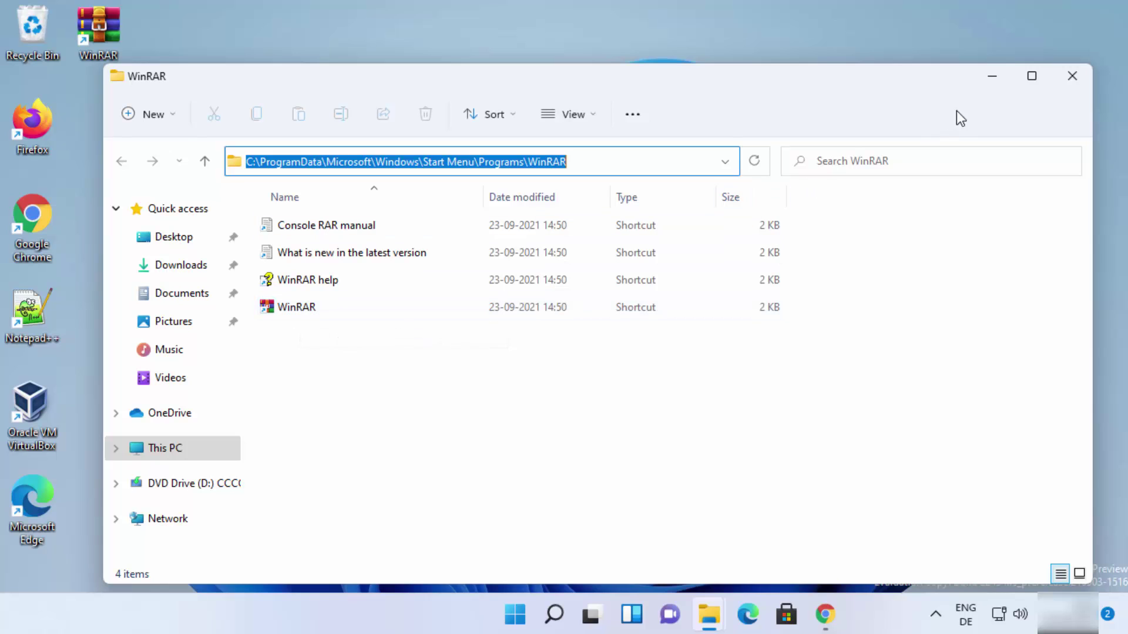
{"action": "left_click", "coordinate": [1070, 72]}
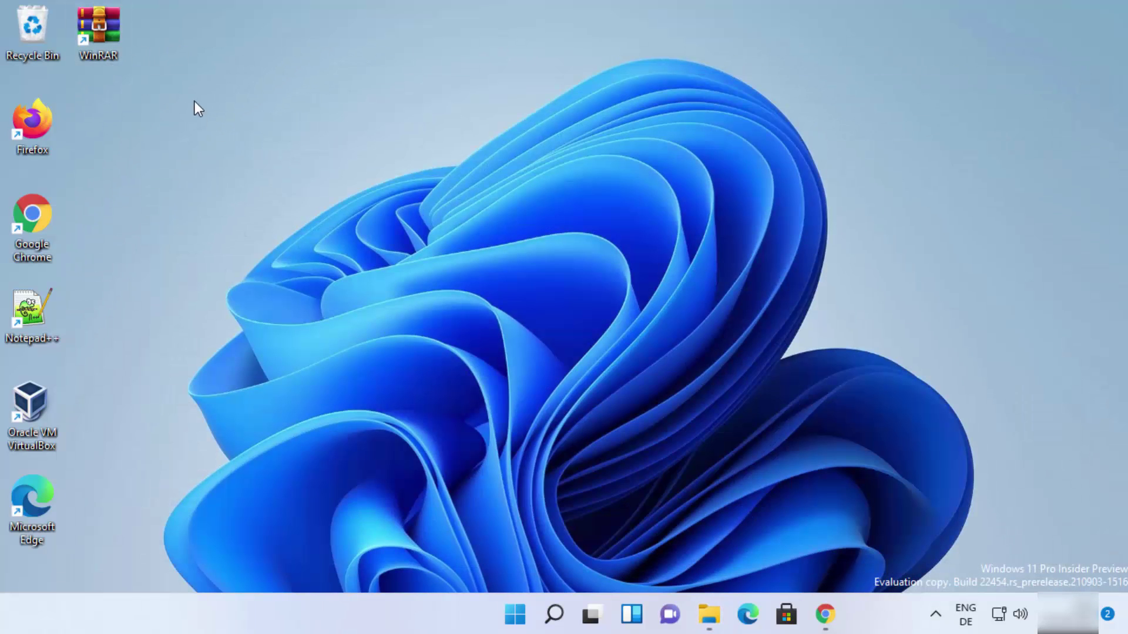
{"action": "double_click", "coordinate": [104, 37]}
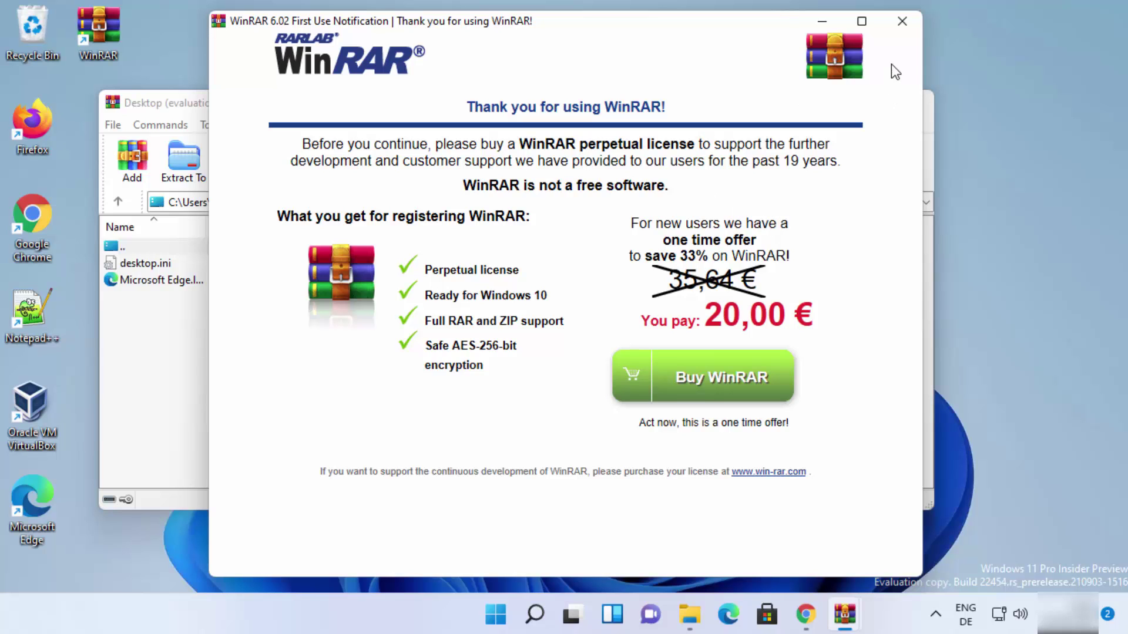
{"action": "left_click", "coordinate": [901, 24]}
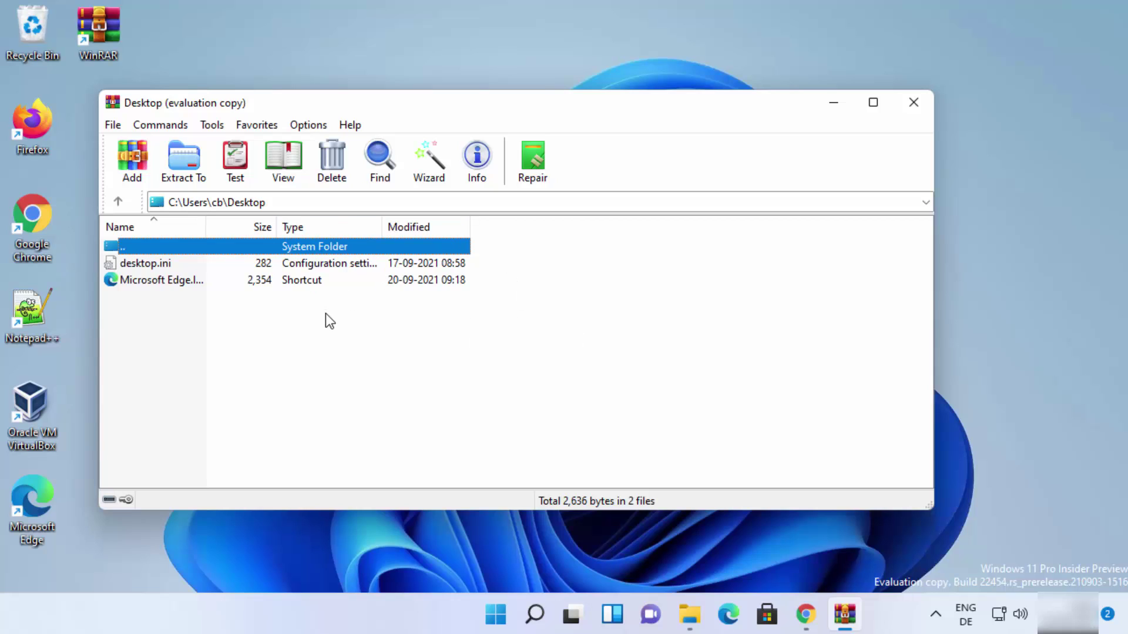
{"action": "left_click", "coordinate": [910, 111]}
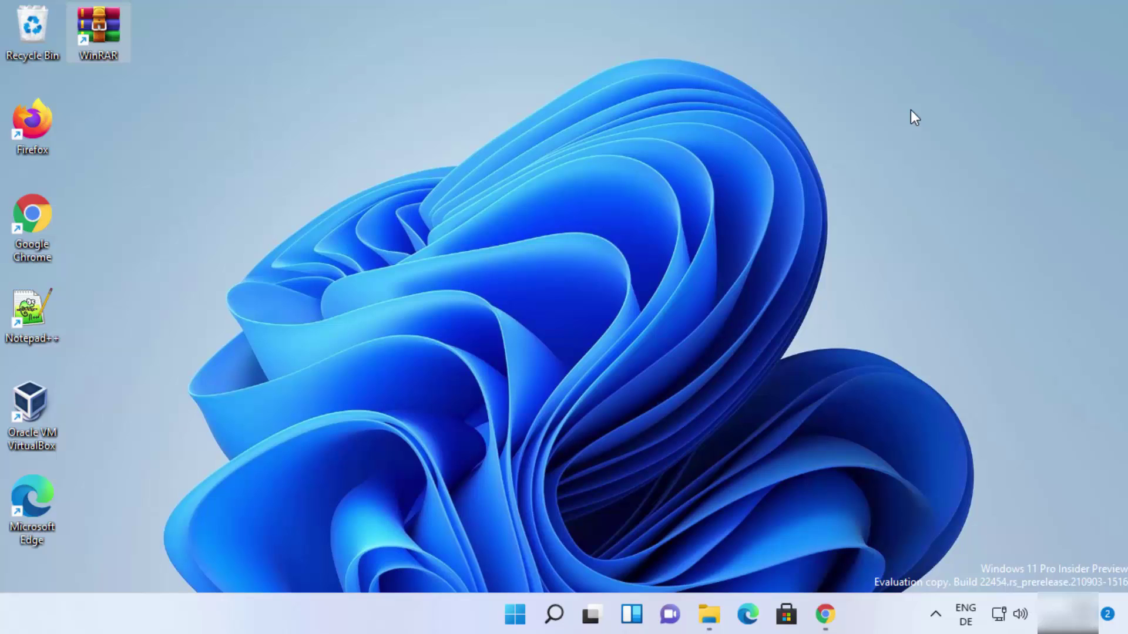
- Archive the PNG screenshot as Screenshot 2021-09-20 150913.rar in Pictures
{"action": "key", "text": "alt+Tab"}
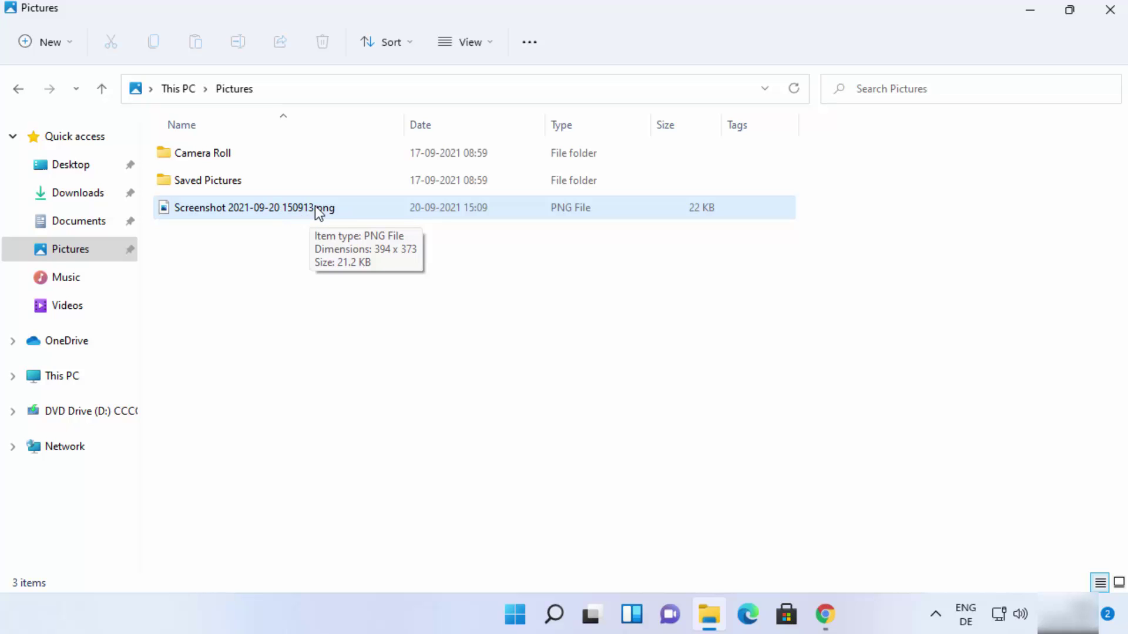
{"action": "left_click", "coordinate": [313, 212]}
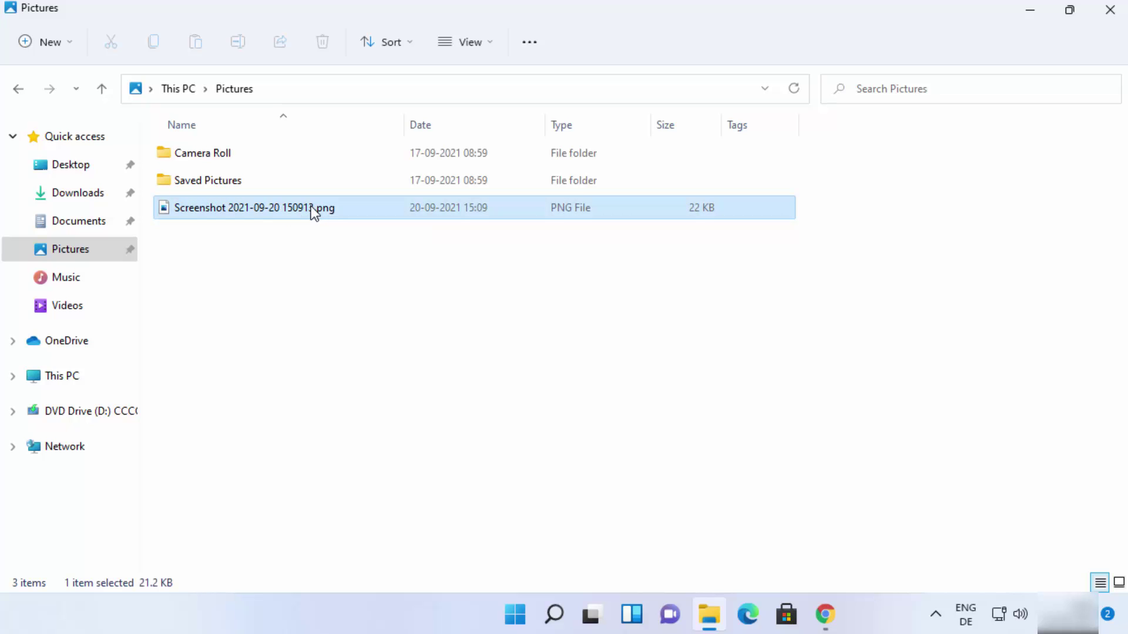
{"action": "right_click", "coordinate": [314, 213]}
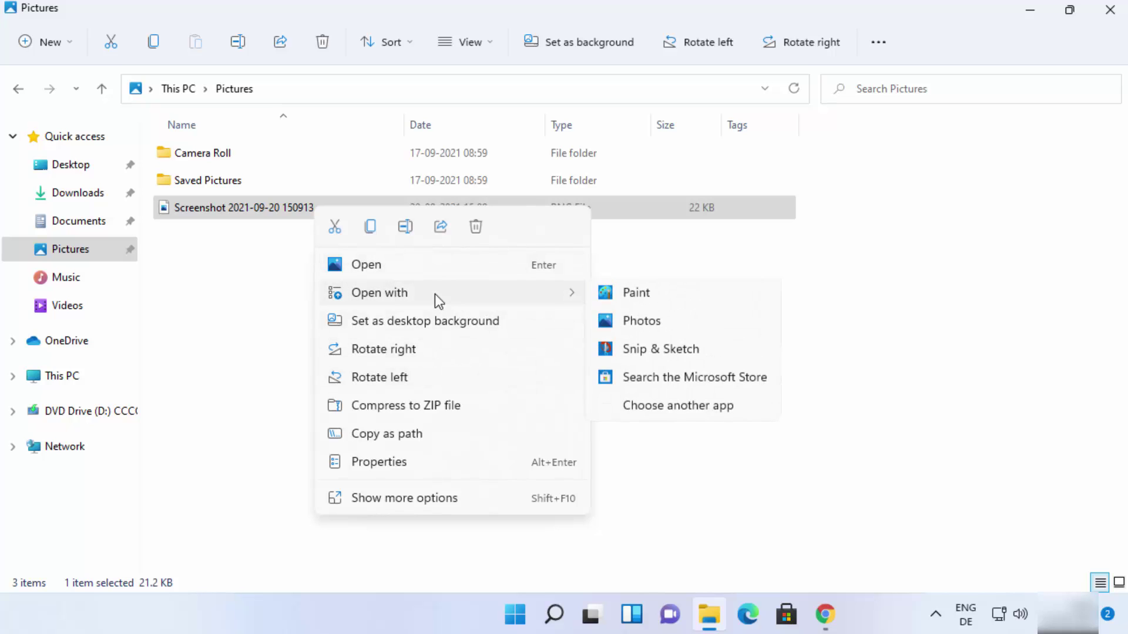
{"action": "left_click", "coordinate": [390, 499]}
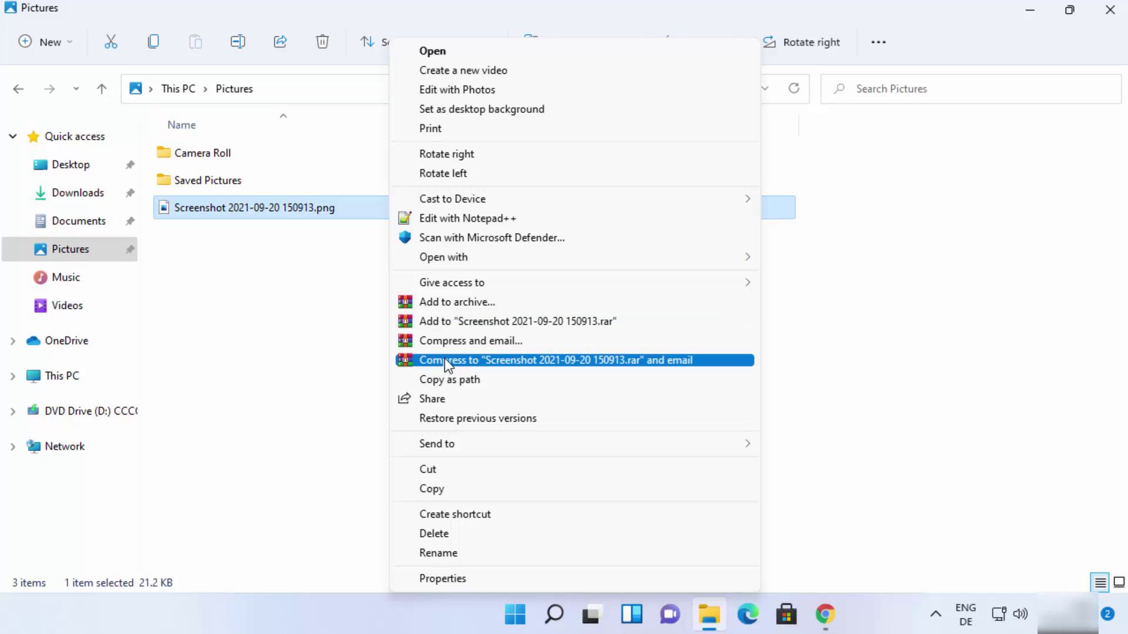
{"action": "left_click", "coordinate": [317, 302]}
{"action": "left_click", "coordinate": [317, 302]}
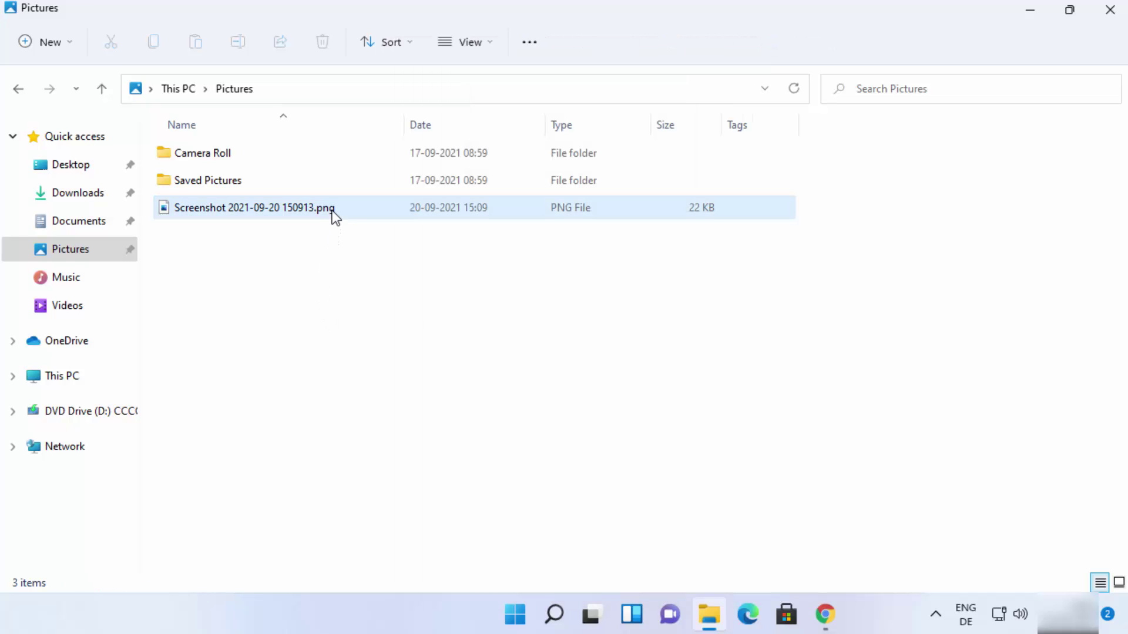
{"action": "left_click", "coordinate": [334, 216]}
{"action": "right_click", "coordinate": [333, 215]}
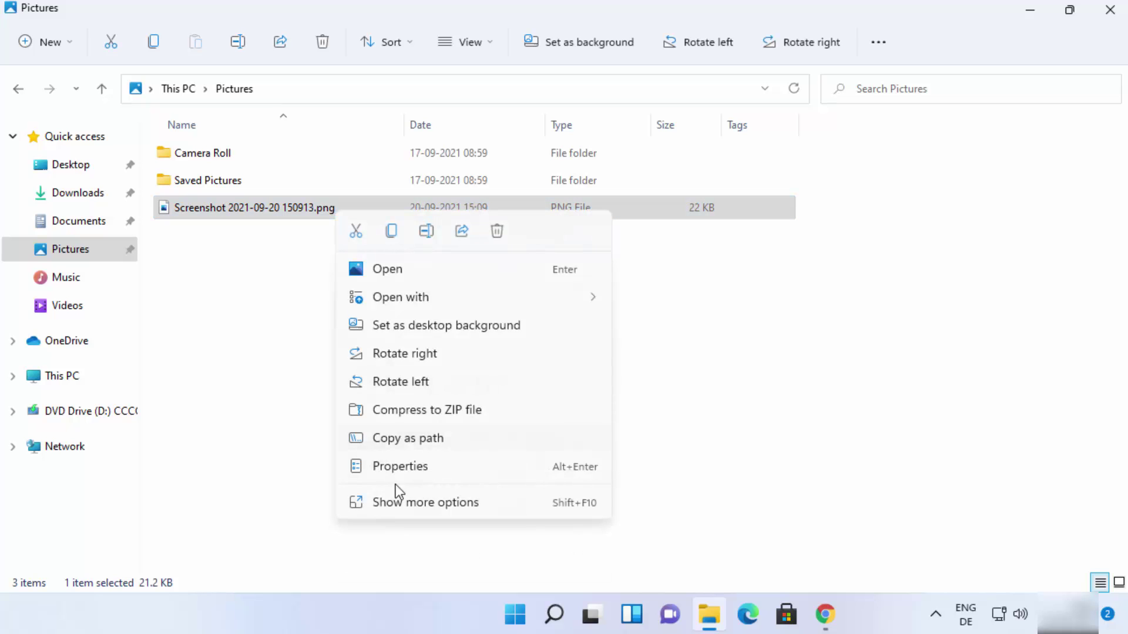
{"action": "left_click", "coordinate": [404, 501]}
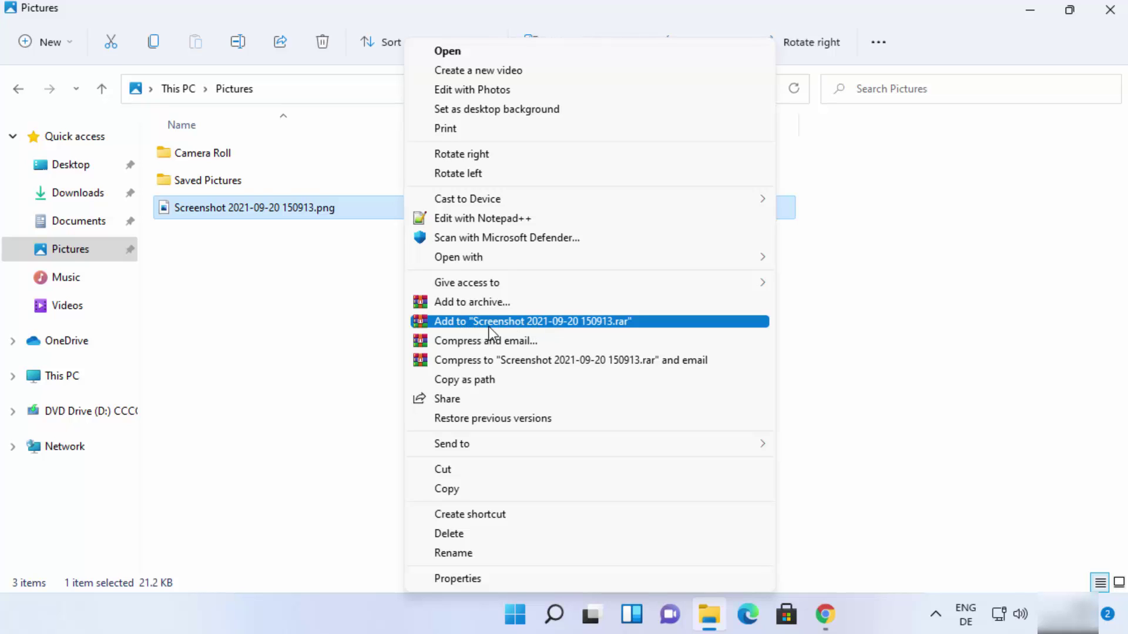
{"action": "left_click", "coordinate": [591, 323]}
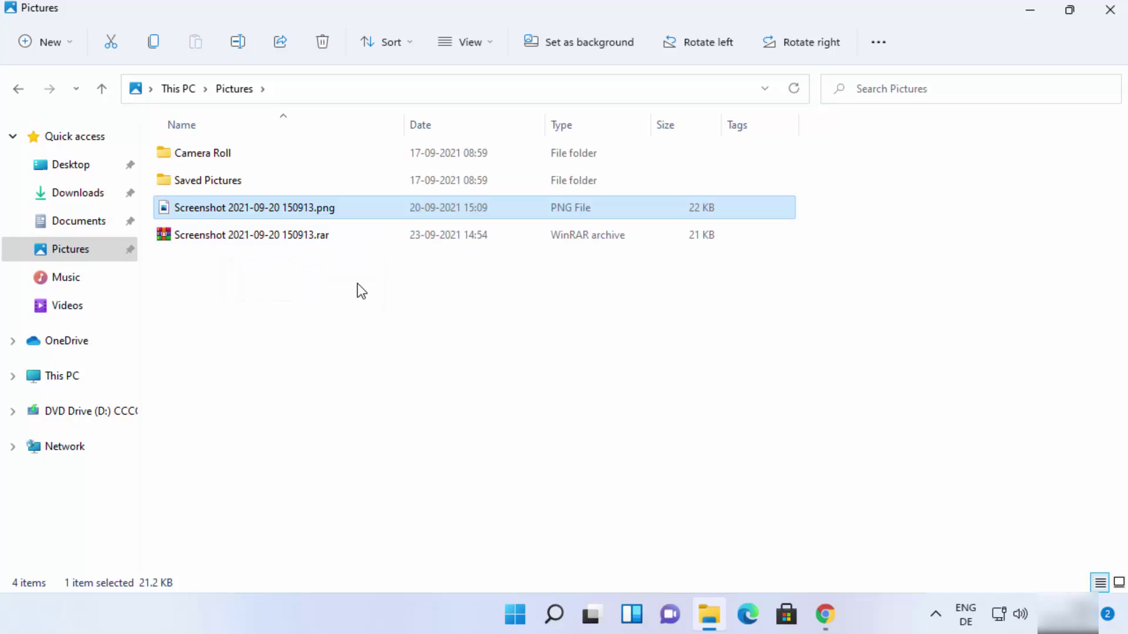
- Set up a ZIP archive Screenshot 2021-09-20 150913.zip and browse for its save location
{"action": "right_click", "coordinate": [332, 214]}
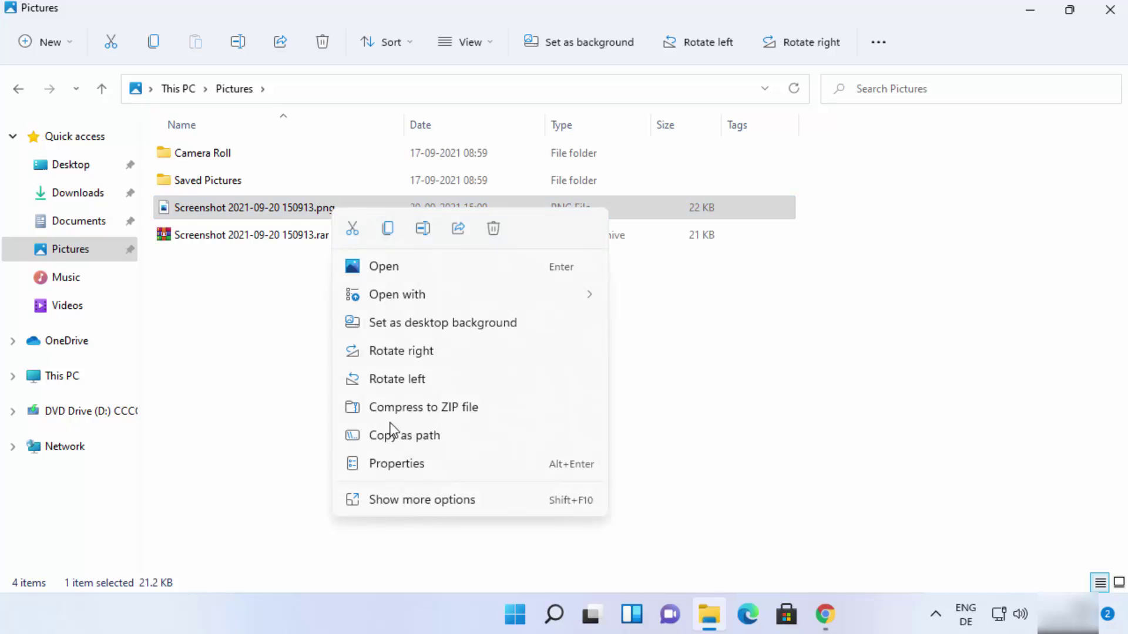
{"action": "left_click", "coordinate": [422, 497]}
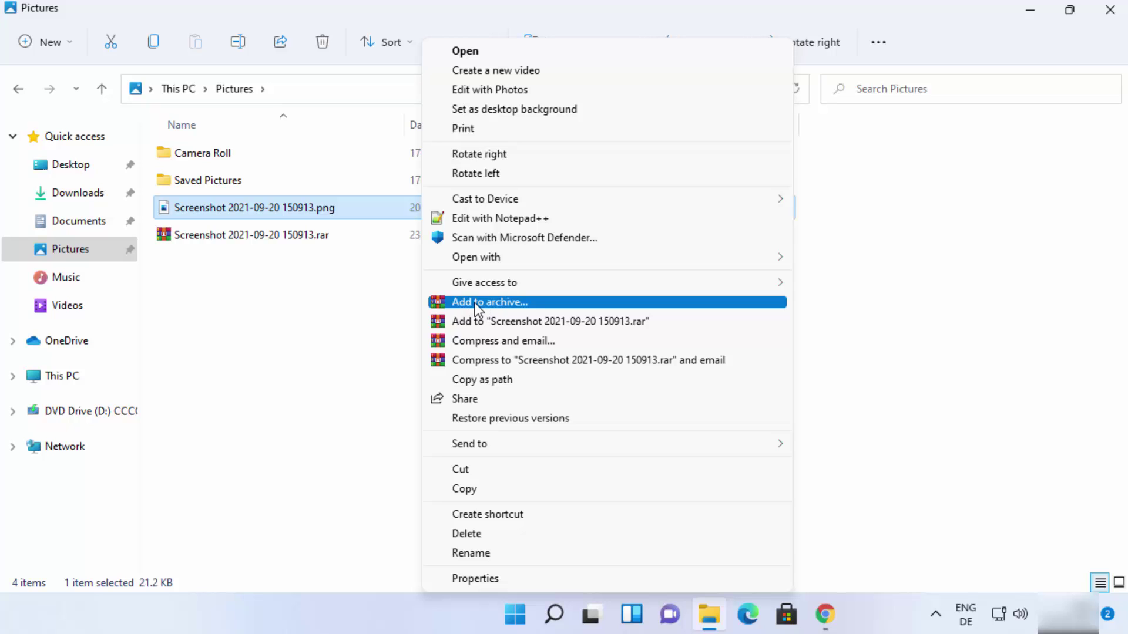
{"action": "left_click", "coordinate": [476, 303]}
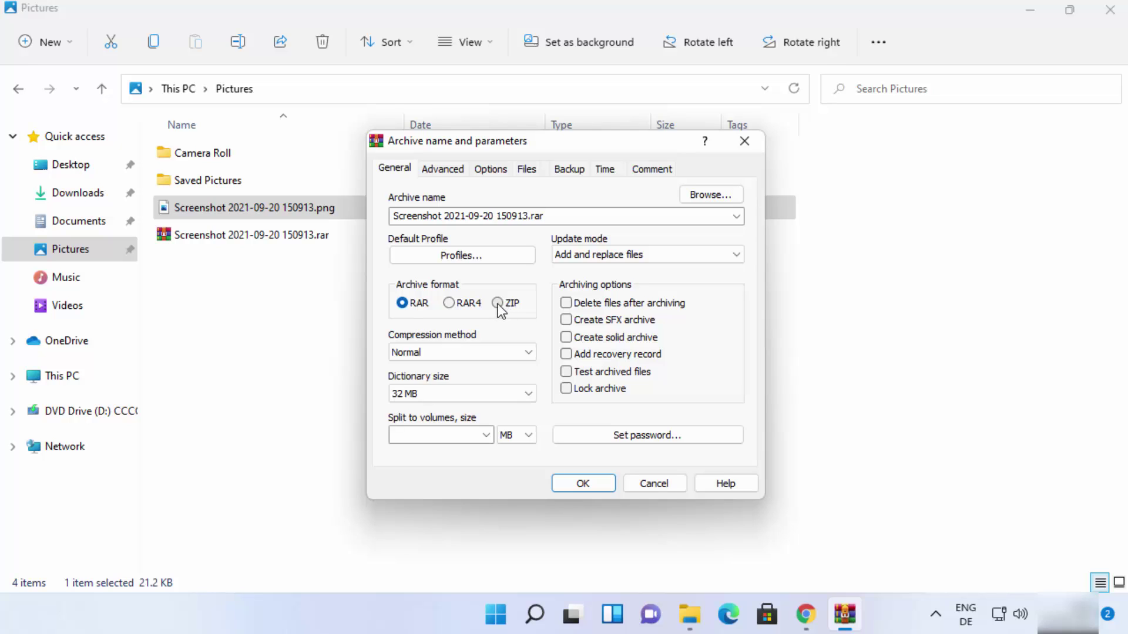
{"action": "left_click", "coordinate": [497, 303]}
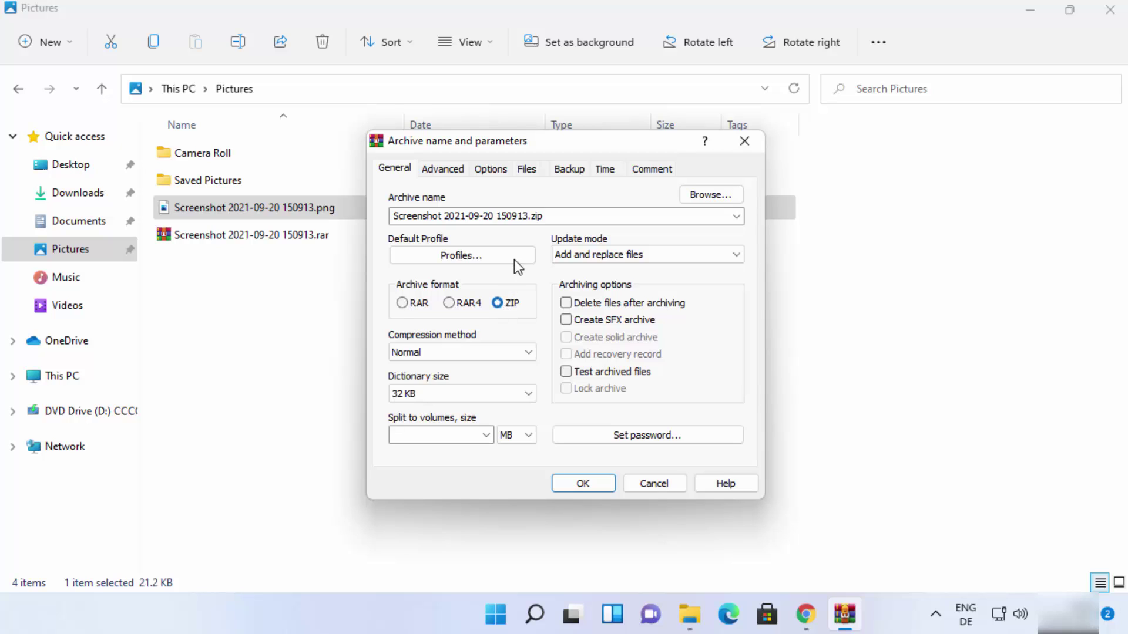
{"action": "left_click", "coordinate": [525, 218]}
{"action": "left_click", "coordinate": [557, 217]}
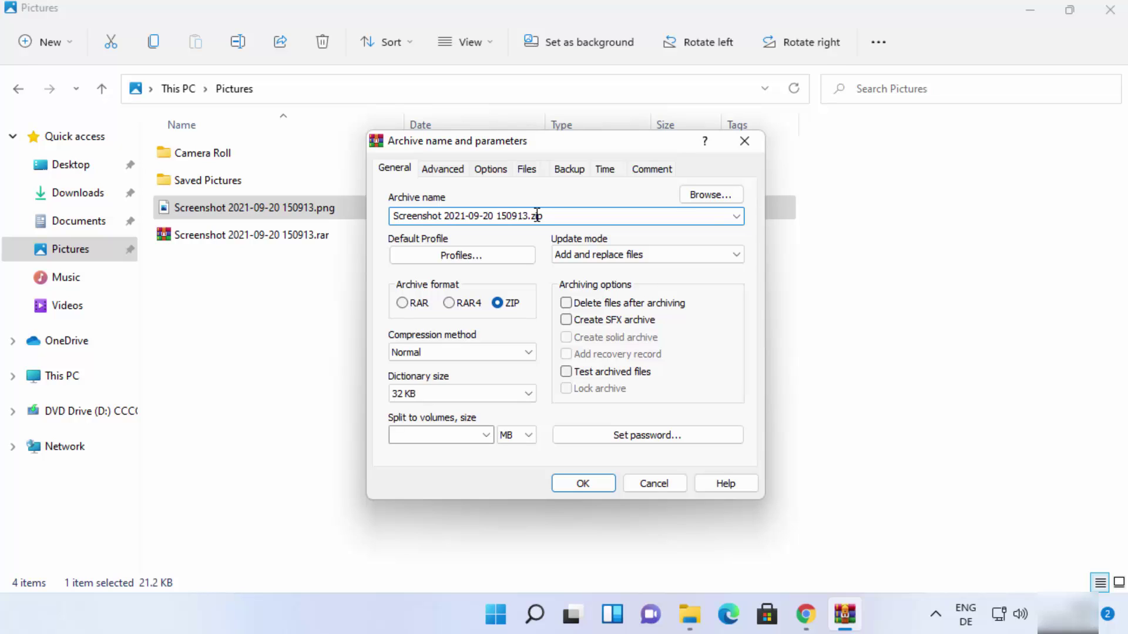
{"action": "left_click_drag", "start_coordinate": [391, 217], "coordinate": [527, 217]}
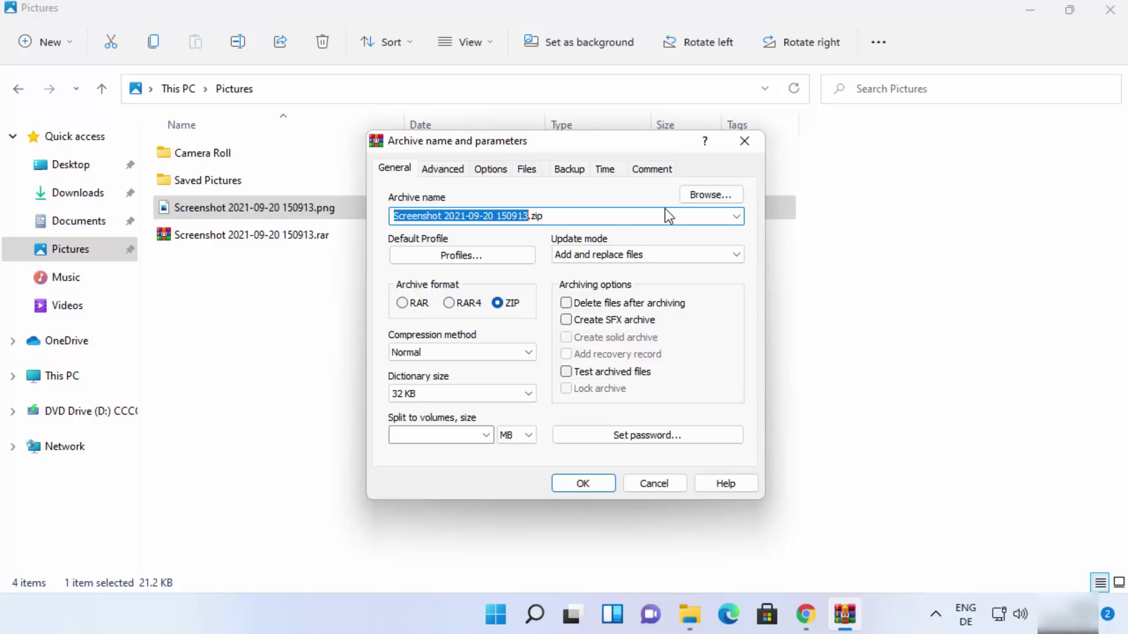
{"action": "left_click", "coordinate": [703, 197]}
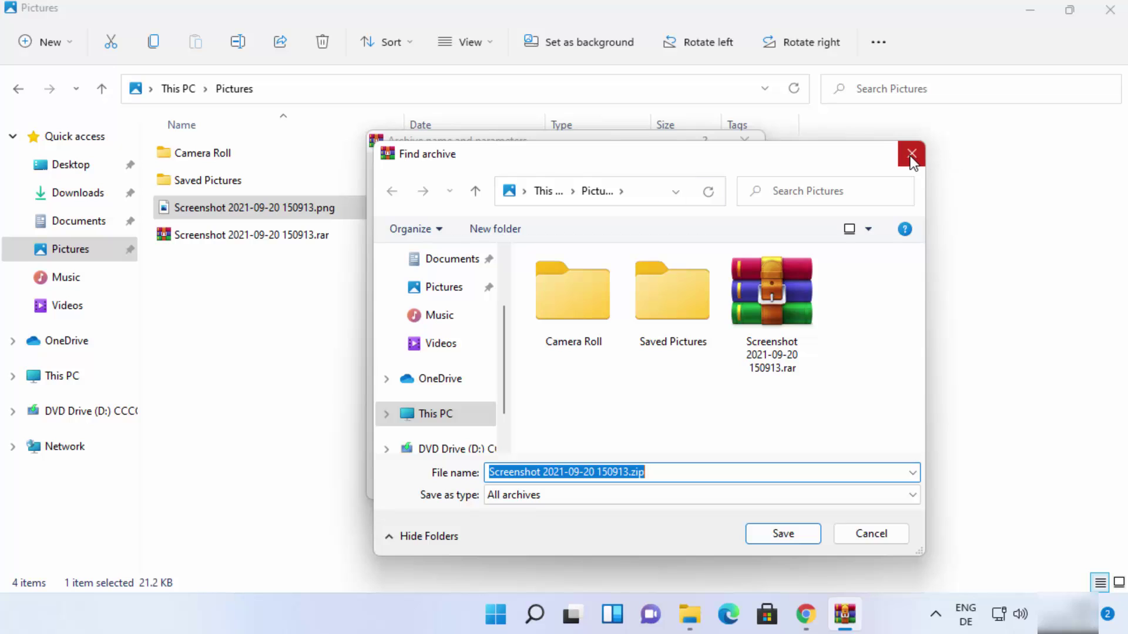
- Keep the Pictures location and no password, and create Screenshot 2021-09-20 150913.zip
{"action": "left_click", "coordinate": [909, 158]}
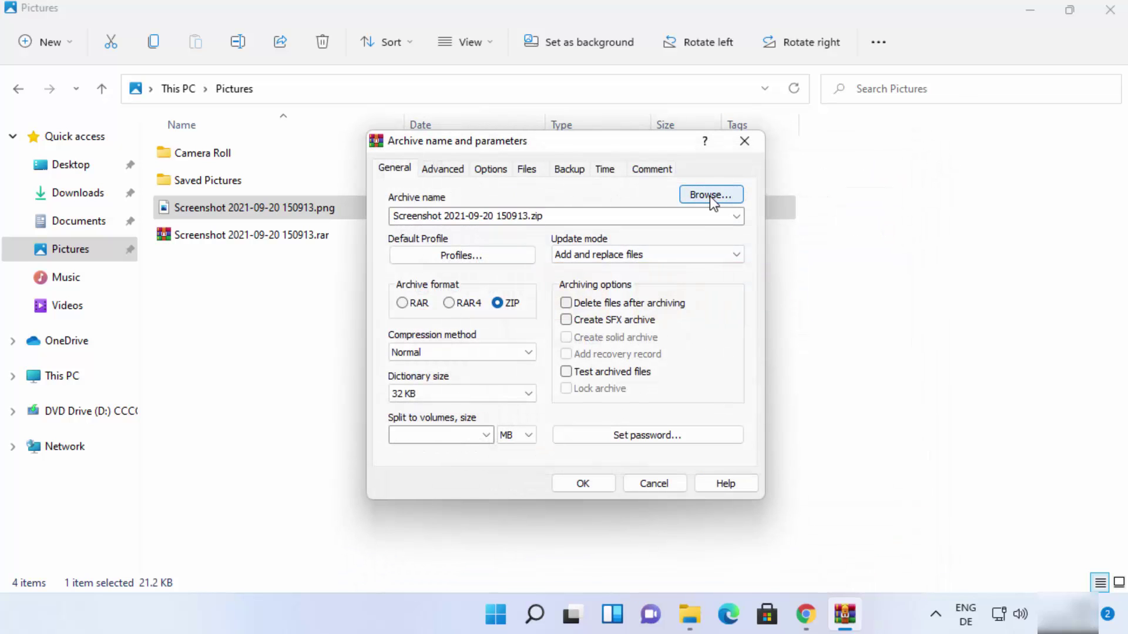
{"action": "left_click", "coordinate": [626, 434]}
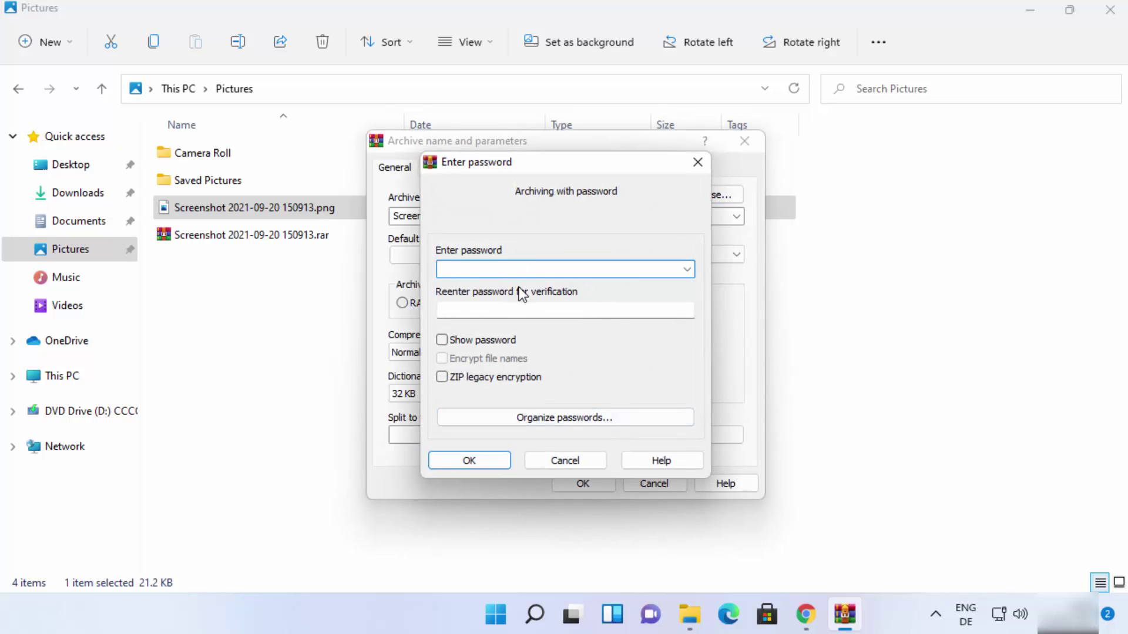
{"action": "left_click", "coordinate": [697, 163]}
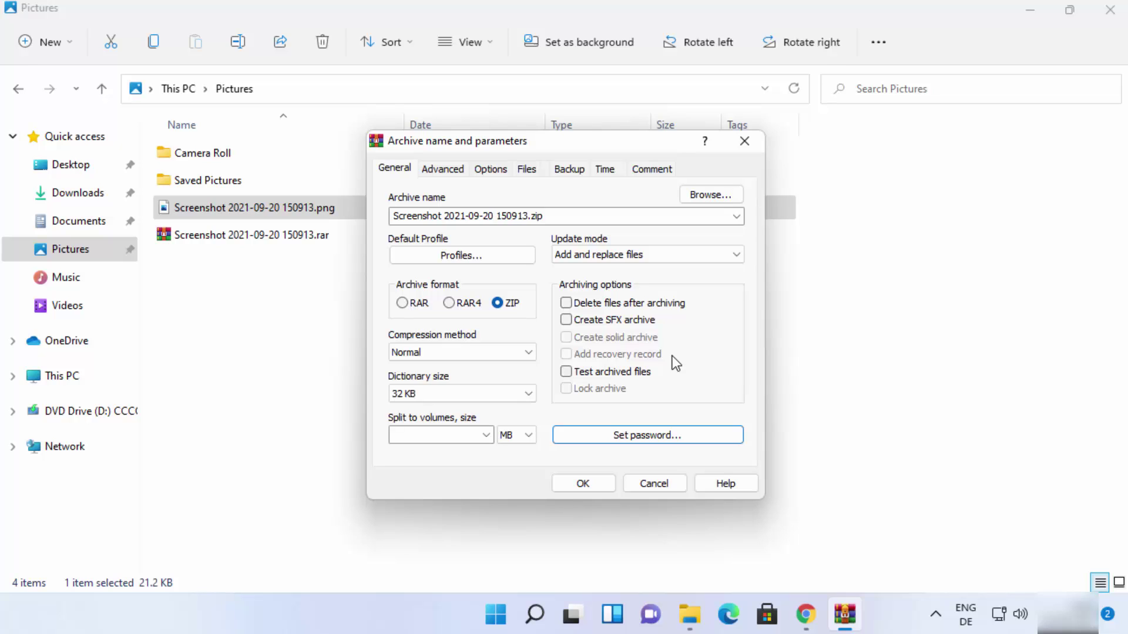
{"action": "left_click", "coordinate": [587, 480]}
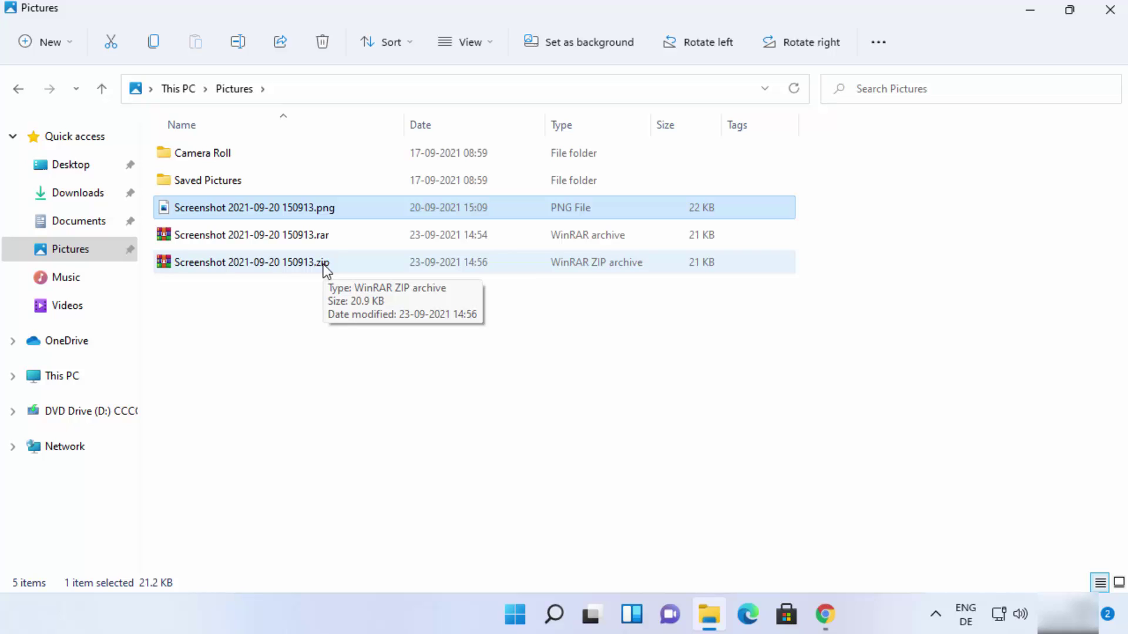
- Select Screenshot 2021-09-20 150913.zip and show its Open with app choices
{"action": "left_click", "coordinate": [326, 293]}
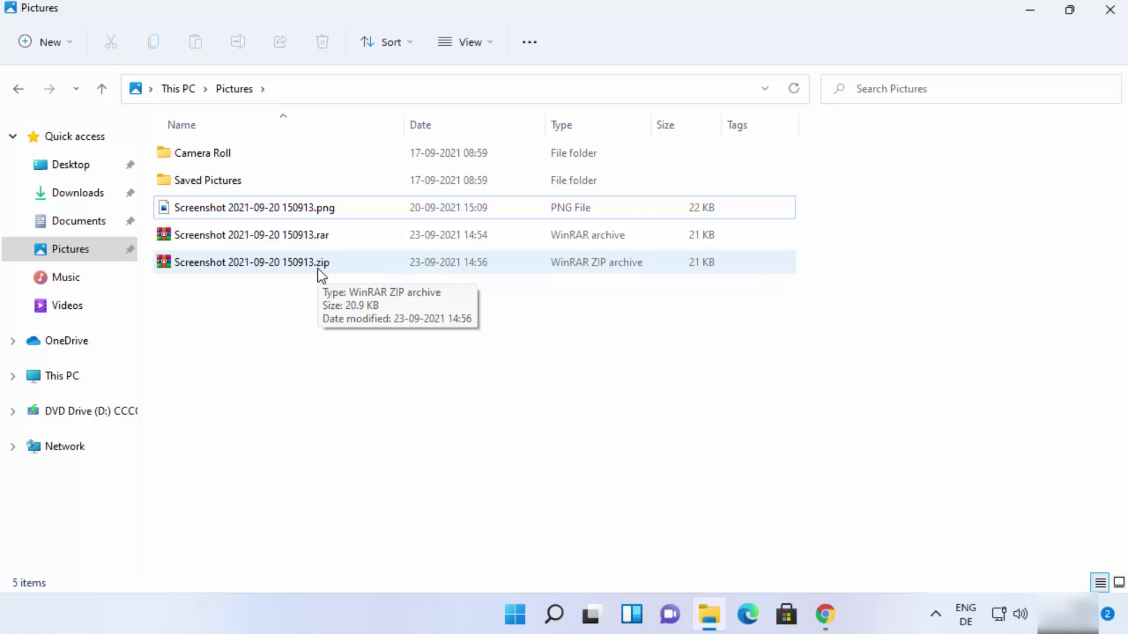
{"action": "left_click", "coordinate": [318, 269]}
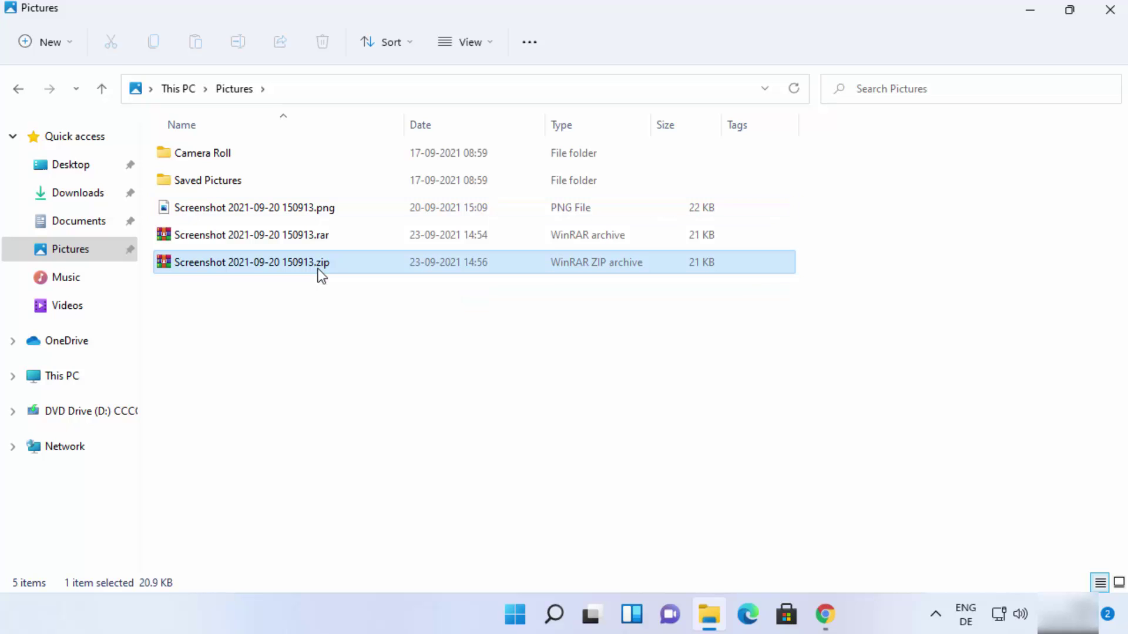
{"action": "right_click", "coordinate": [319, 270]}
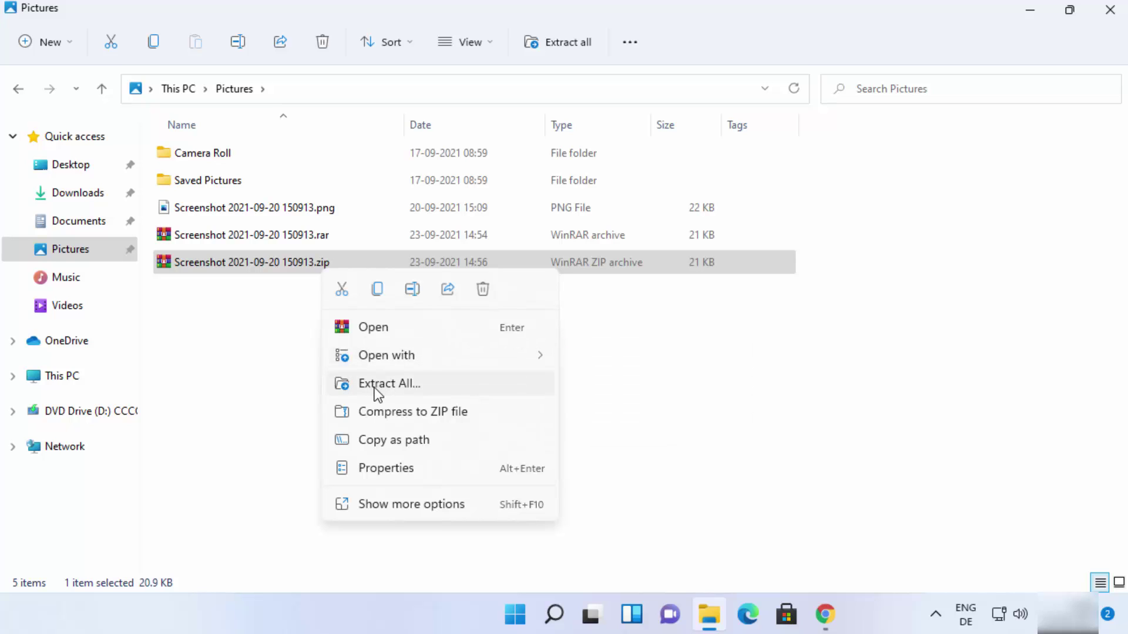
{"action": "mouse_move", "coordinate": [422, 358]}
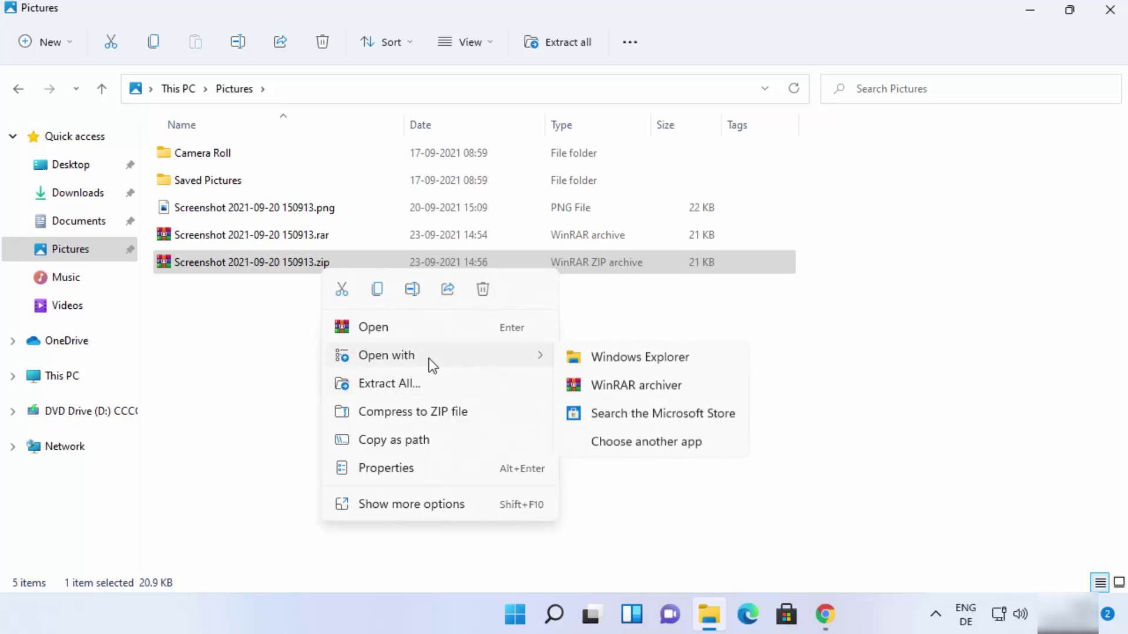
- Open the ZIP in WinRAR and extract its PNG screenshot to the Desktop
{"action": "left_click", "coordinate": [618, 389]}
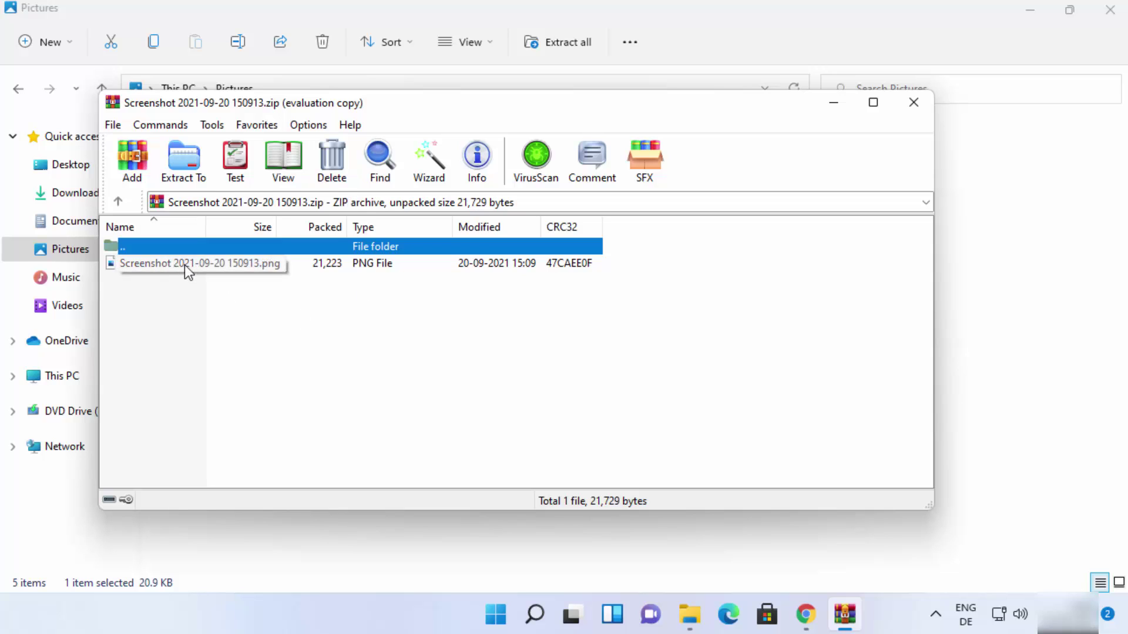
{"action": "left_click", "coordinate": [190, 180]}
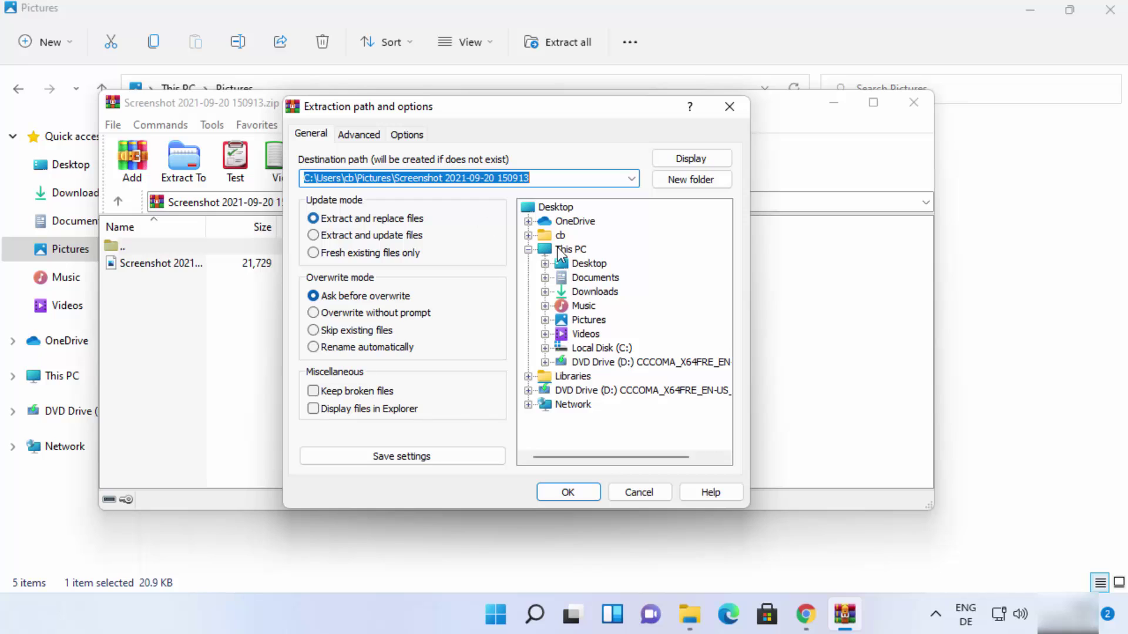
{"action": "left_click", "coordinate": [576, 264]}
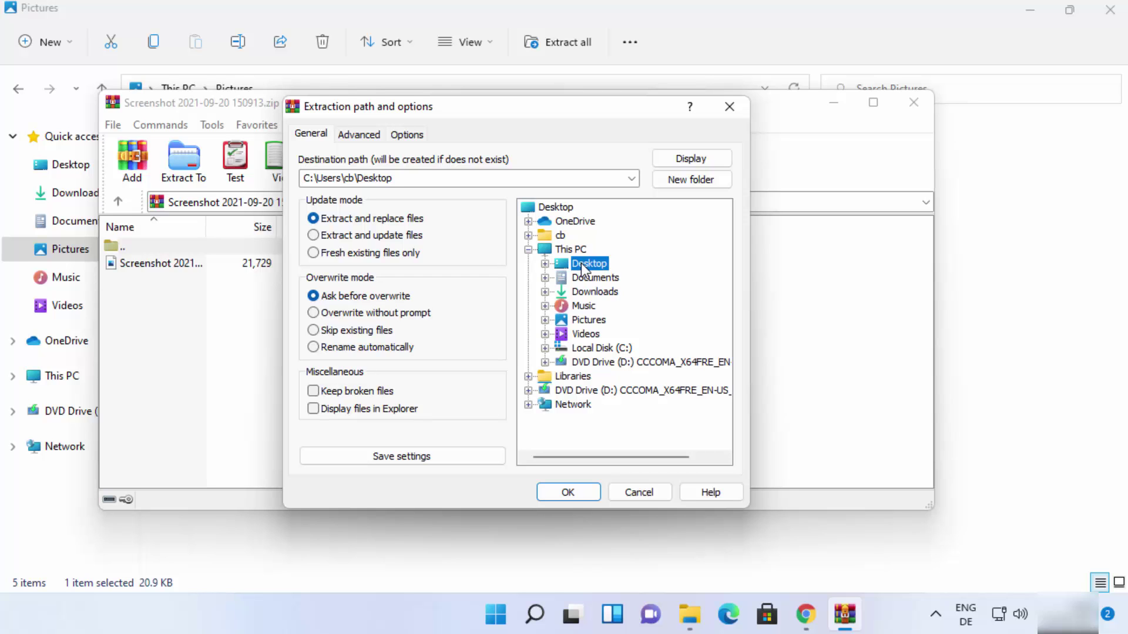
{"action": "left_click", "coordinate": [1031, 11]}
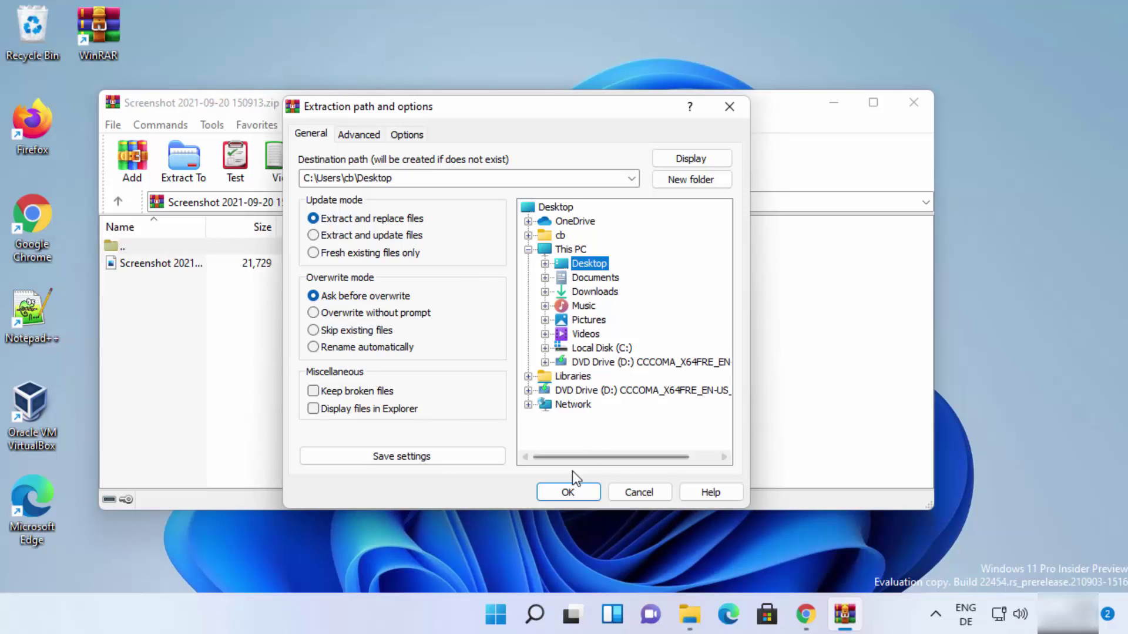
{"action": "left_click", "coordinate": [567, 494]}
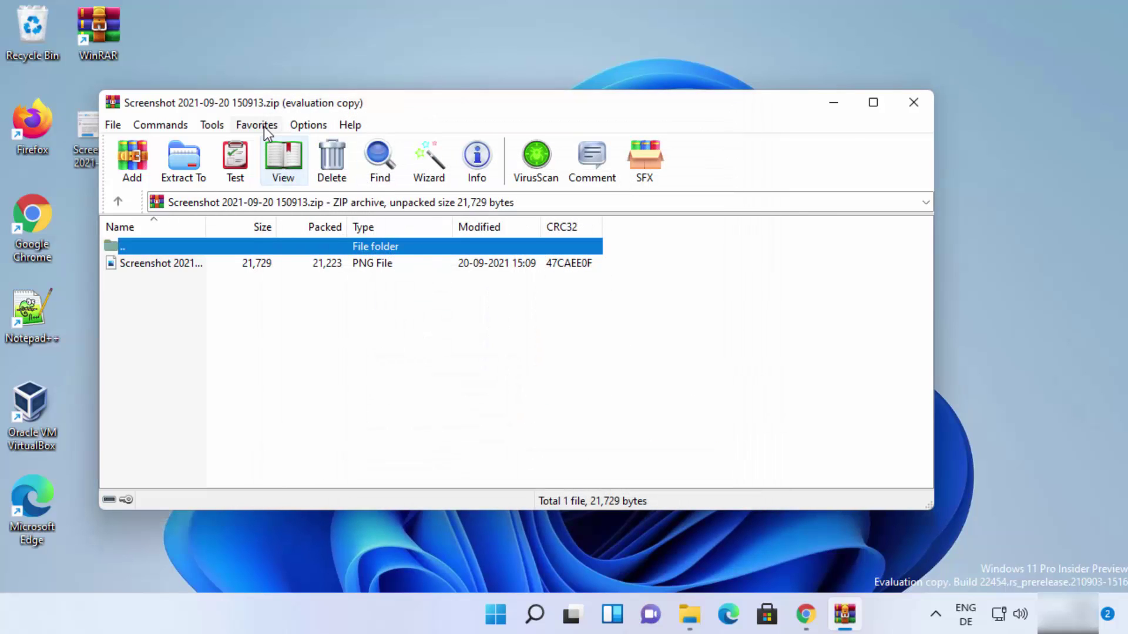
{"action": "left_click_drag", "start_coordinate": [232, 101], "coordinate": [337, 104]}
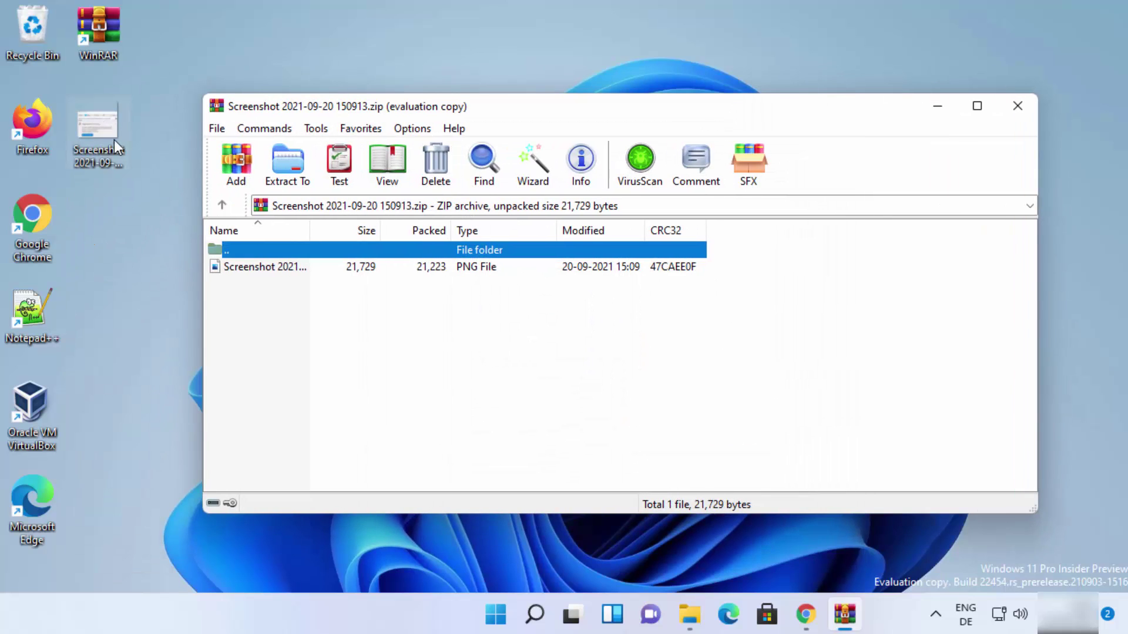